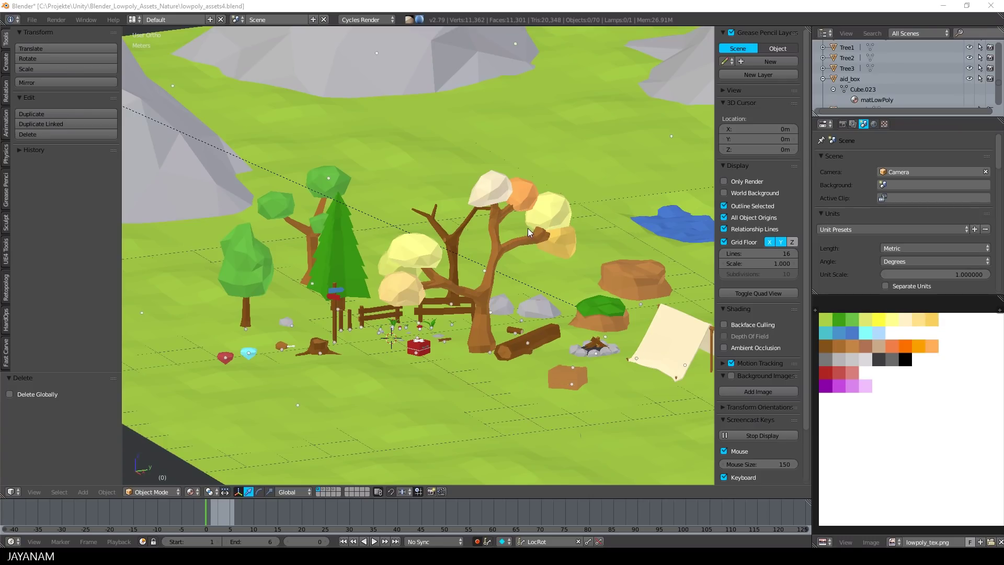
Step: Duplicate Tree3 as Tree3.001, move the copy to layer 5 and show only layer 5
left_click(248, 271)
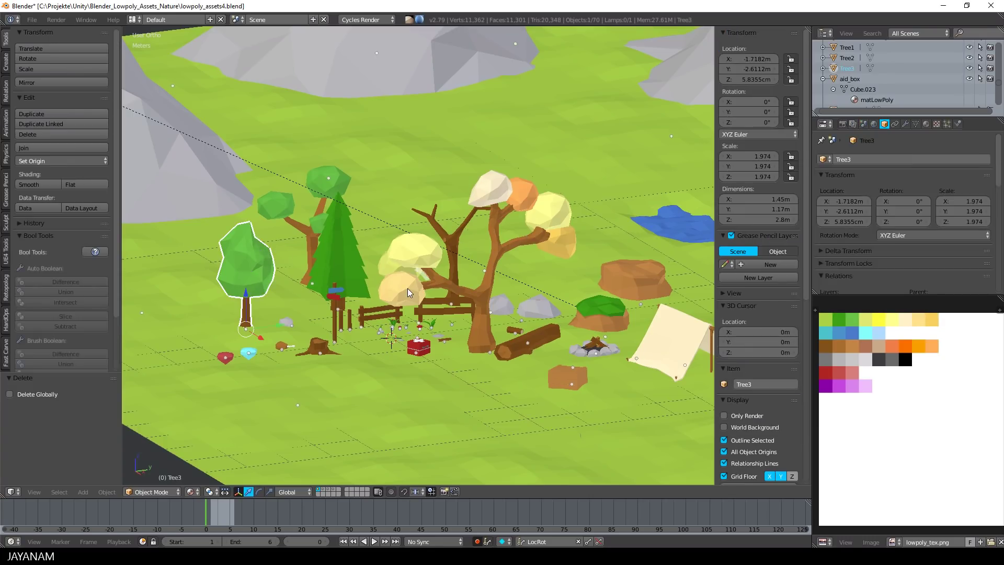
key("shift+d")
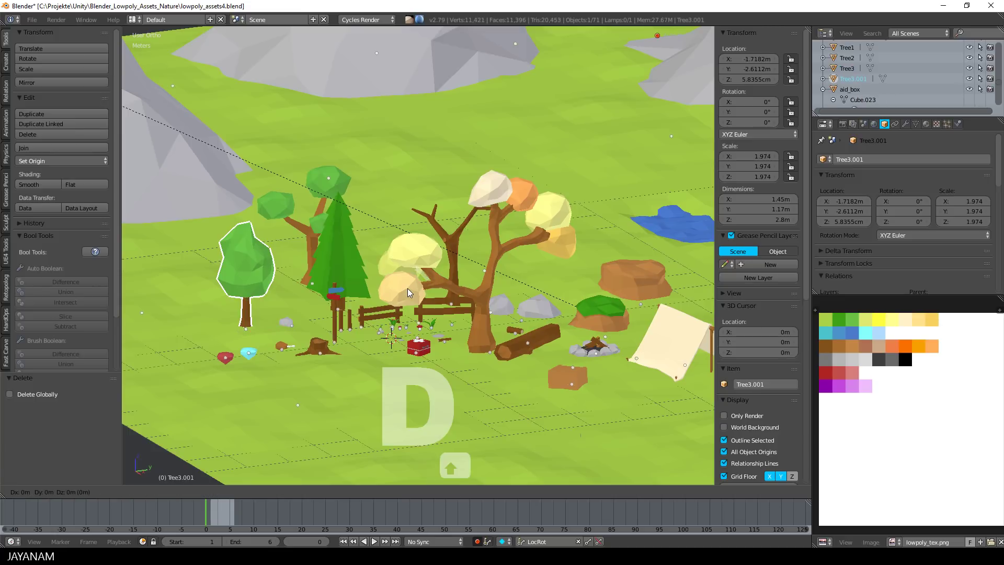
left_click(429, 287)
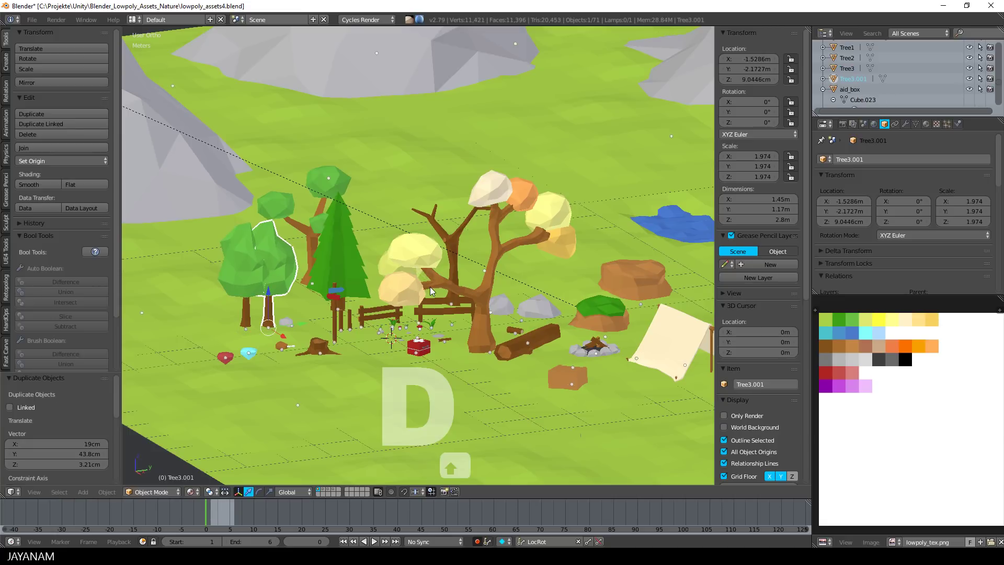
key("m")
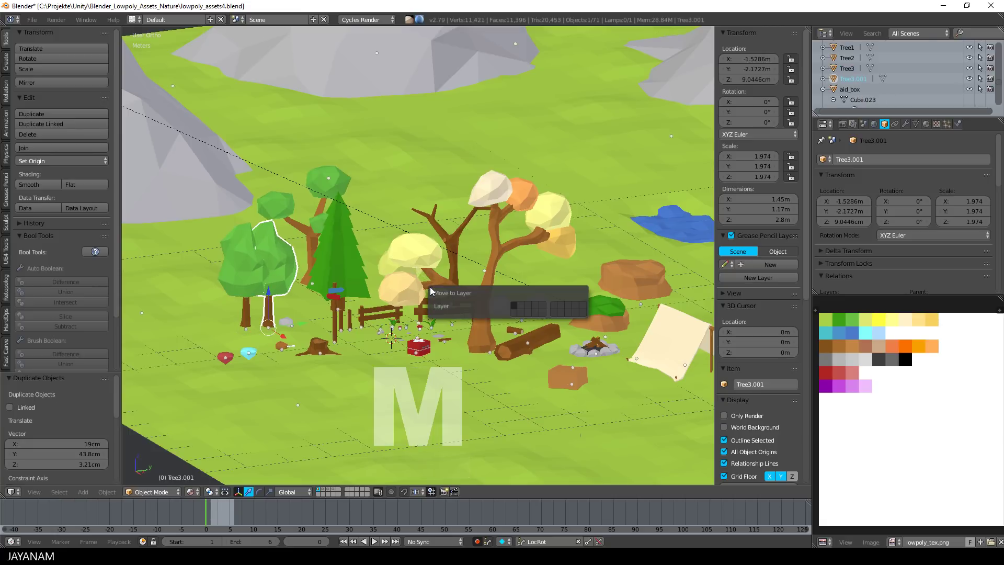
left_click(542, 307)
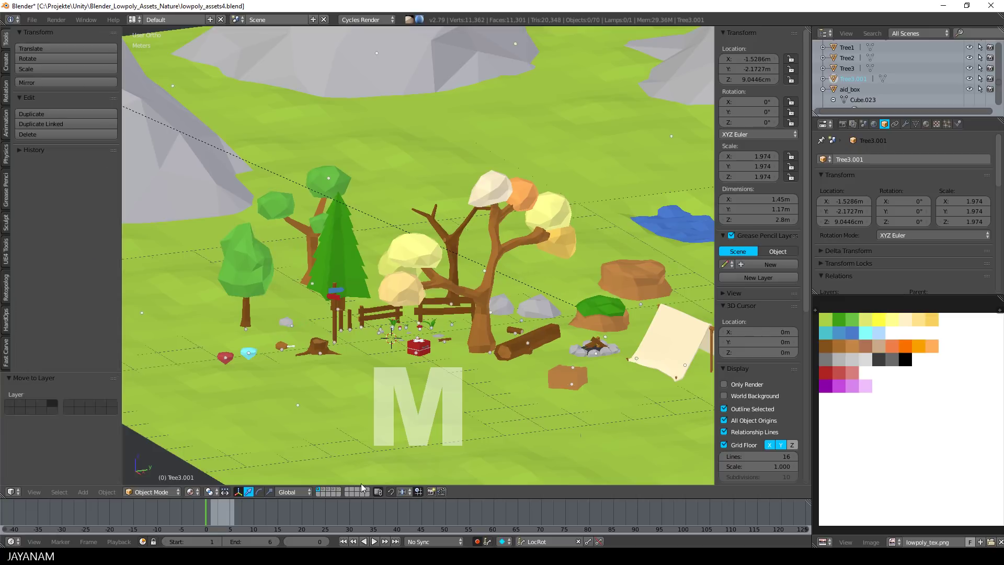
left_click(338, 489)
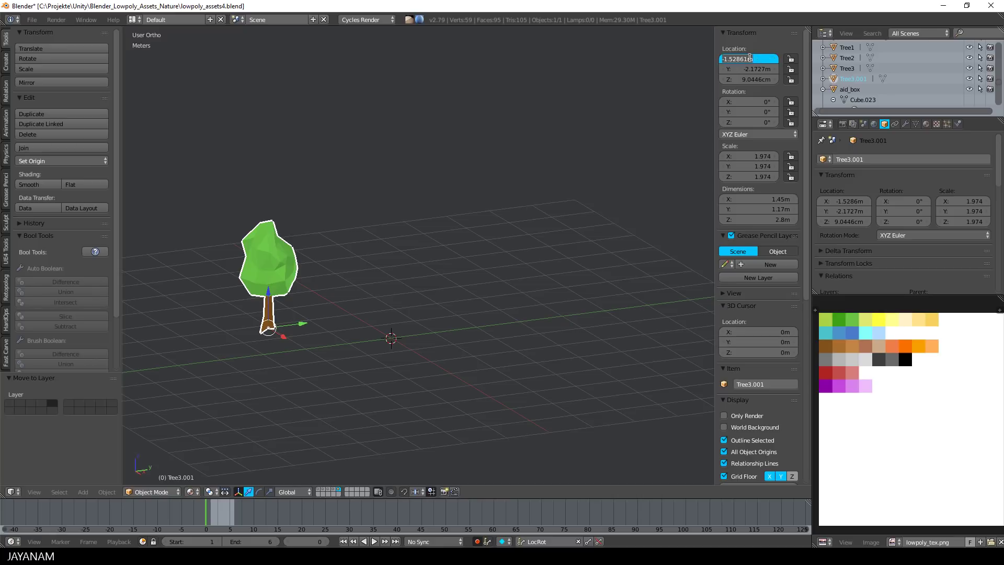
Step: Set Tree3.001's X and Y location to 0 and lower it along Z onto the ground line
type("0")
key("Tab")
type("0")
key("Tab")
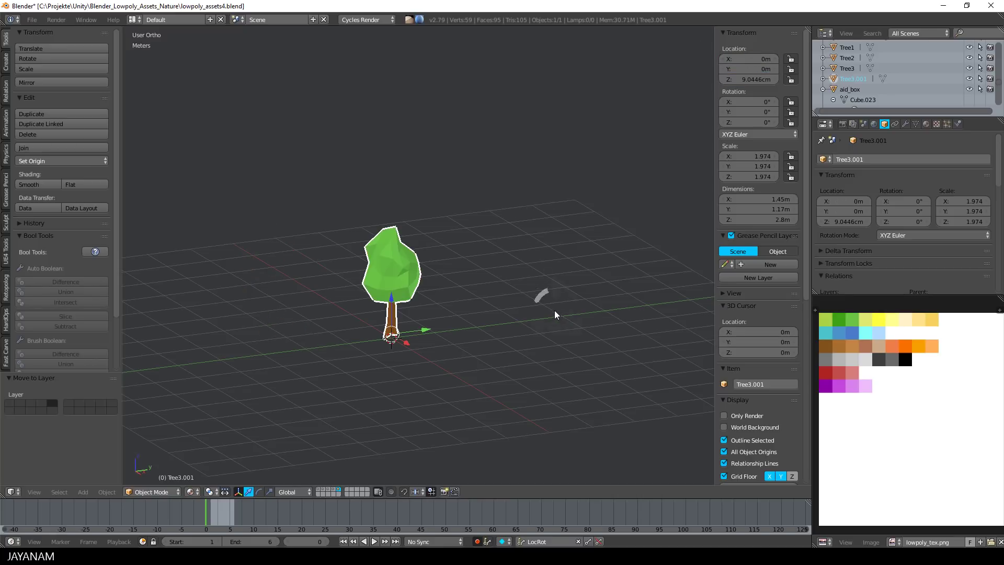
middle_click_drag(552, 310, 466, 312)
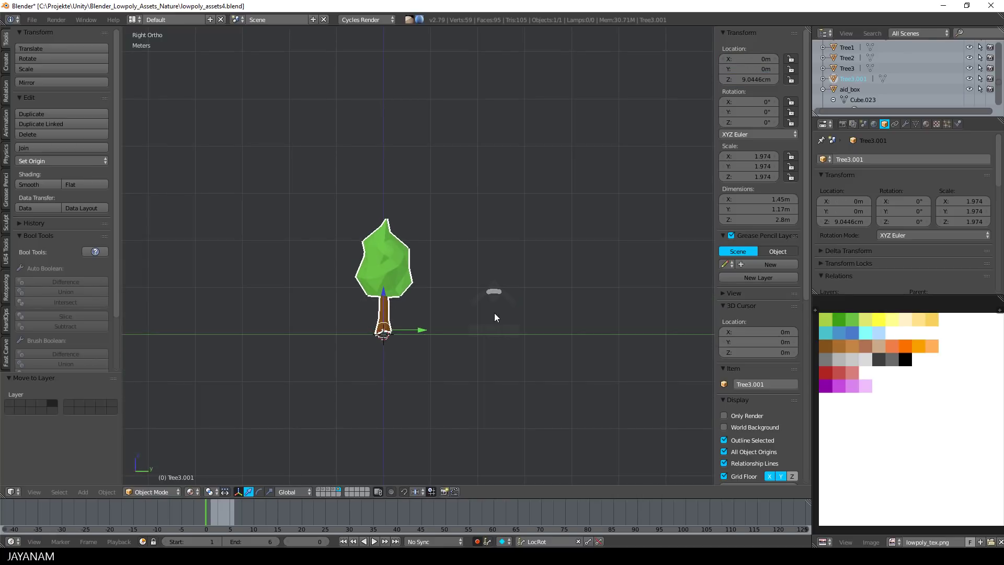
key("KP_3")
scroll(521, 294, "up", 3)
scroll(470, 312, "up", 2)
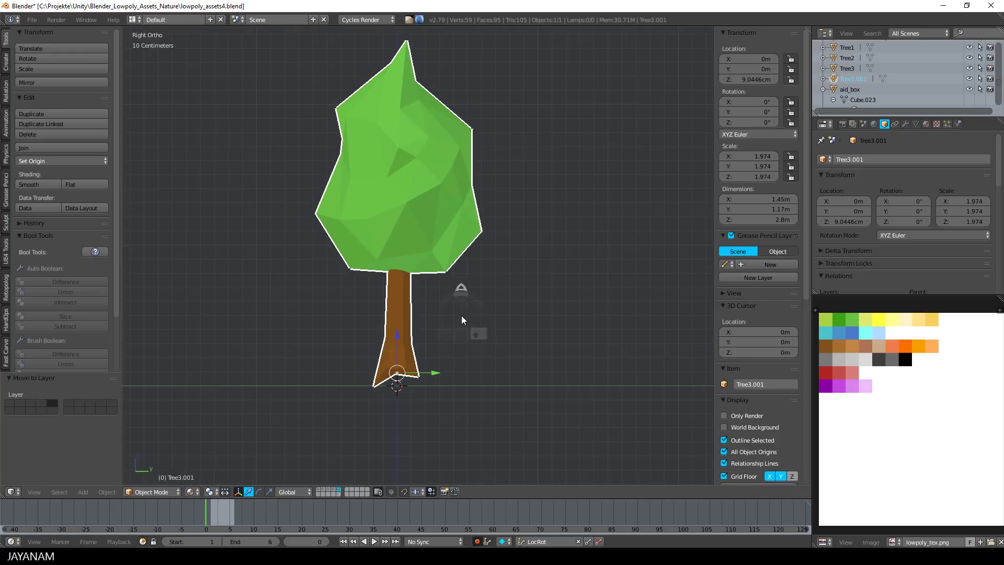
key("g")
key("z")
left_click(397, 342)
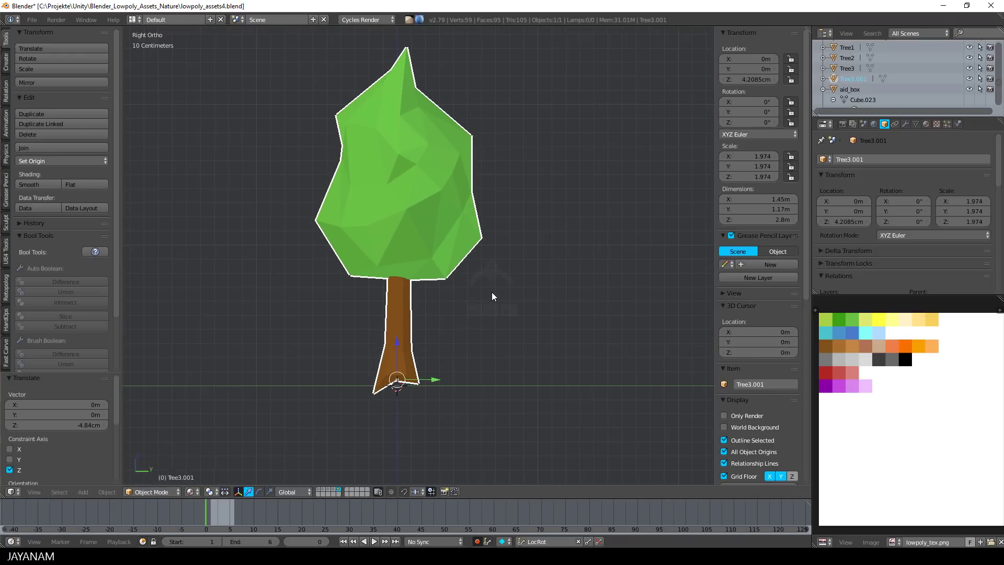
Step: Add a single-bone armature at the origin and enable X-Ray in its Armature display settings
key("shift+a")
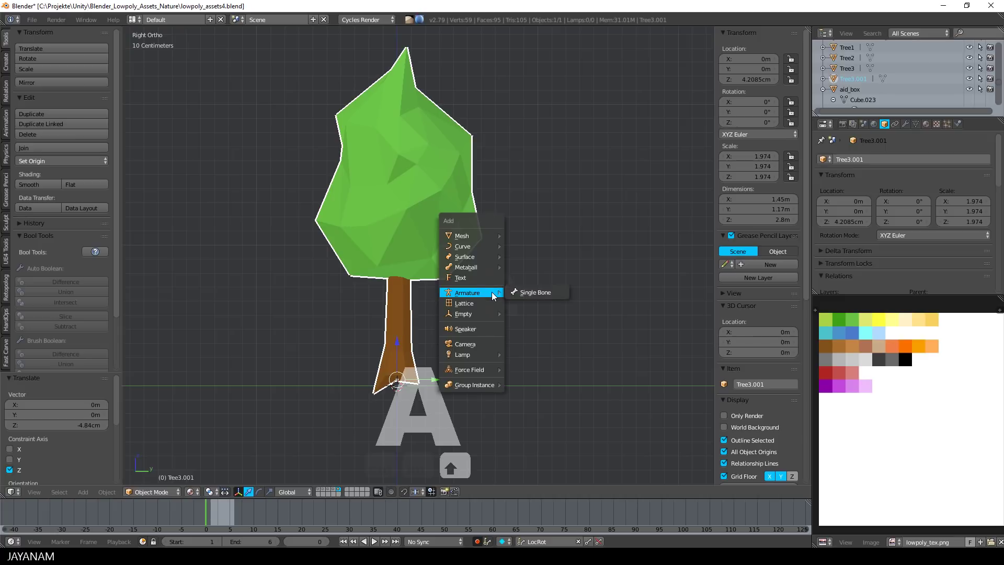
left_click(534, 290)
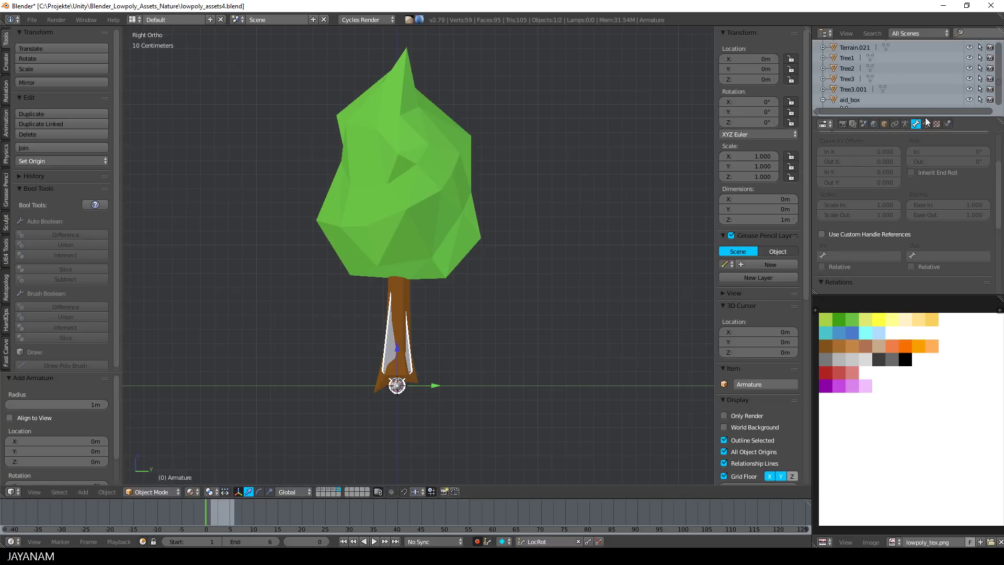
left_click(905, 124)
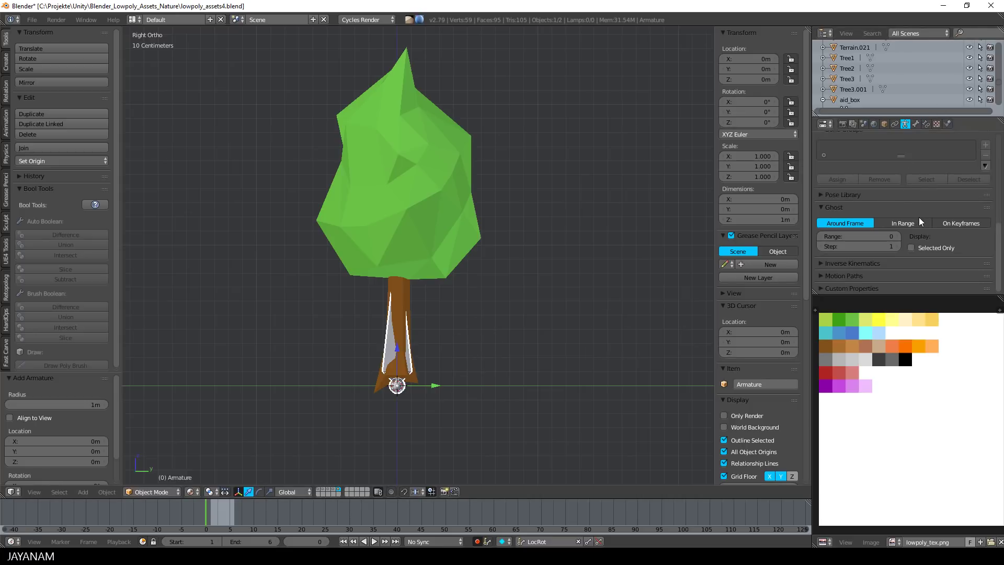
scroll(926, 206, "up", 3)
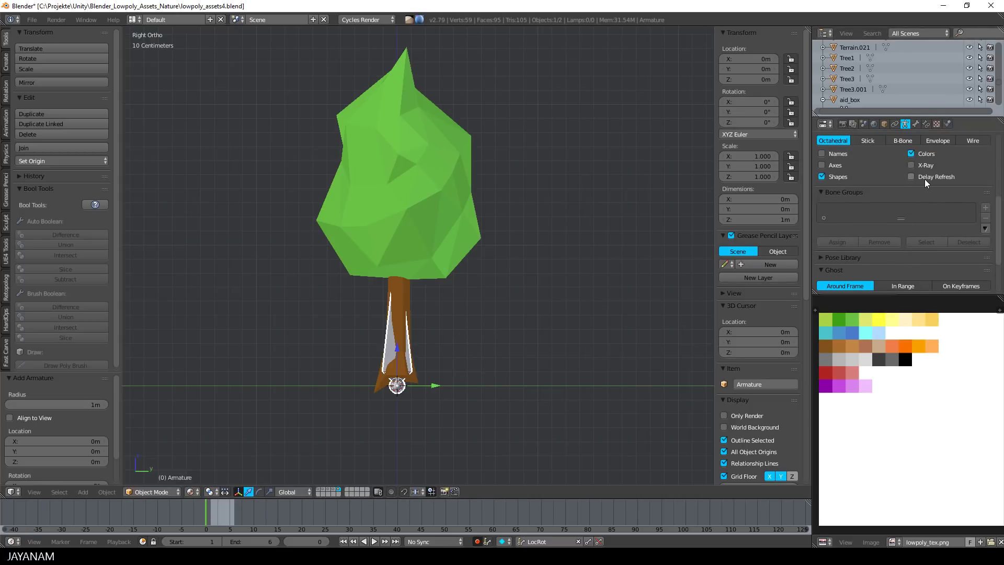
scroll(924, 183, "up", 2)
left_click(912, 207)
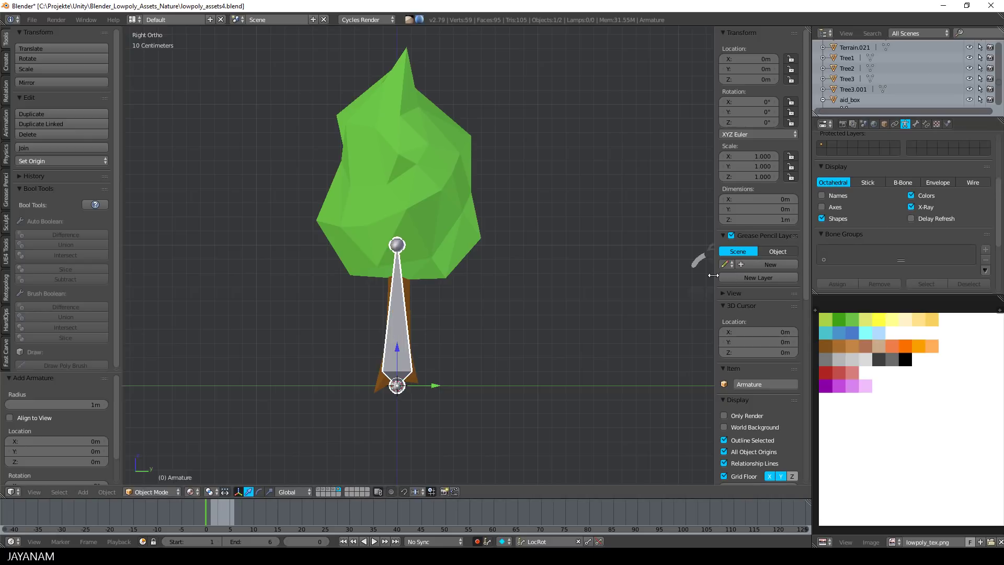
Step: In Edit Mode, extend the bone up to the treetop and subdivide it twice into four bones
key("Tab")
left_click(437, 244)
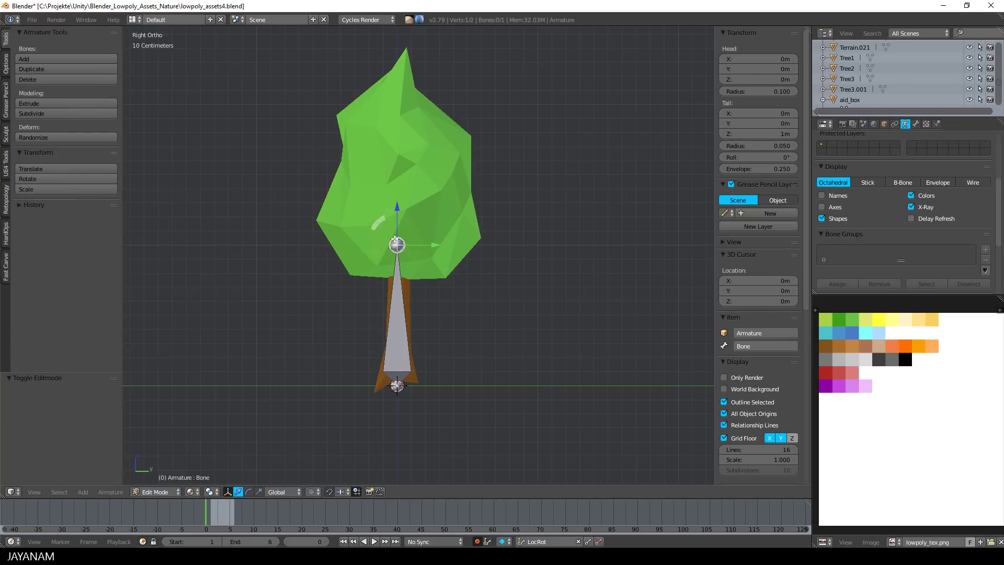
left_click_drag(397, 208, 398, 51)
left_click(405, 342)
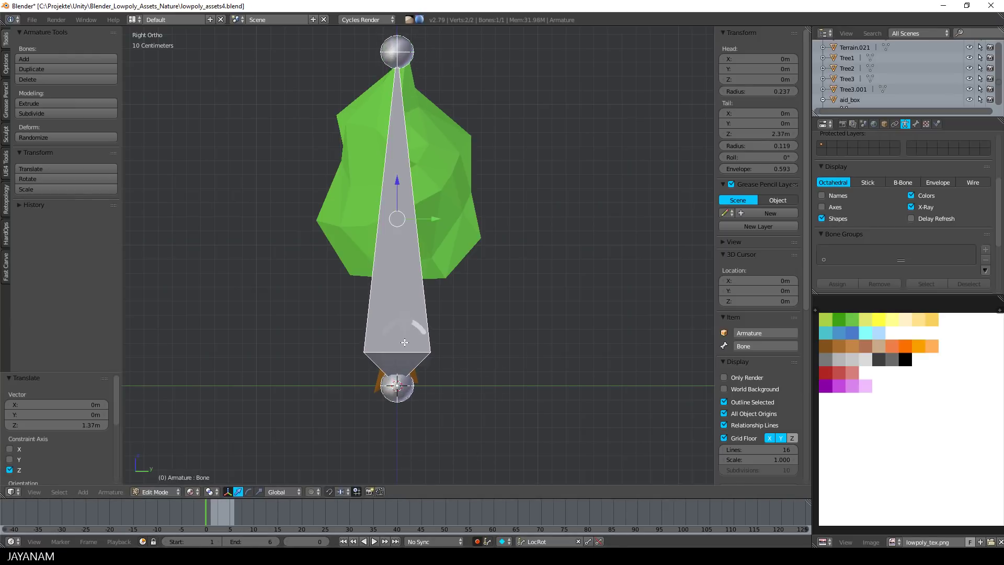
key("w")
left_click(404, 342)
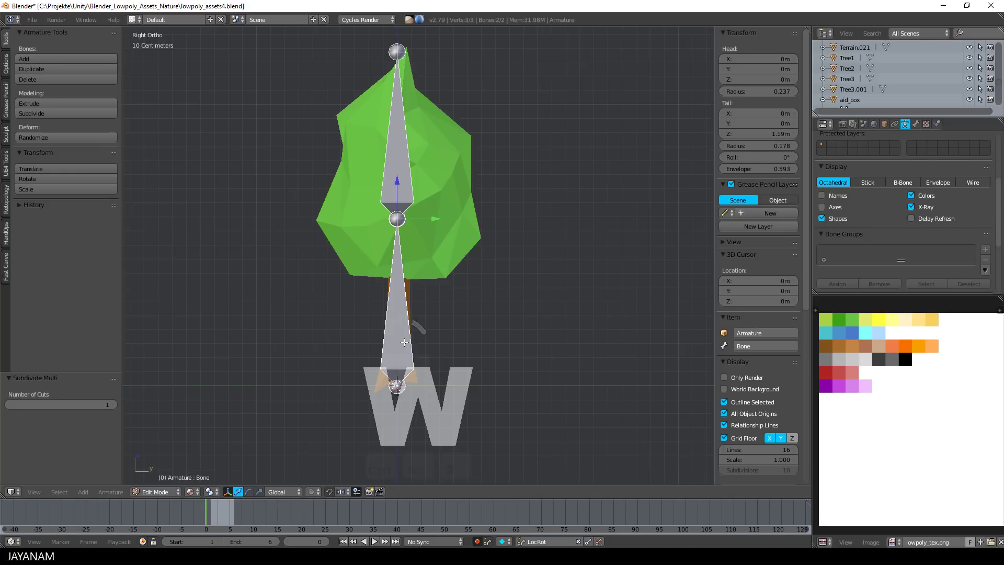
key("w")
left_click(404, 342)
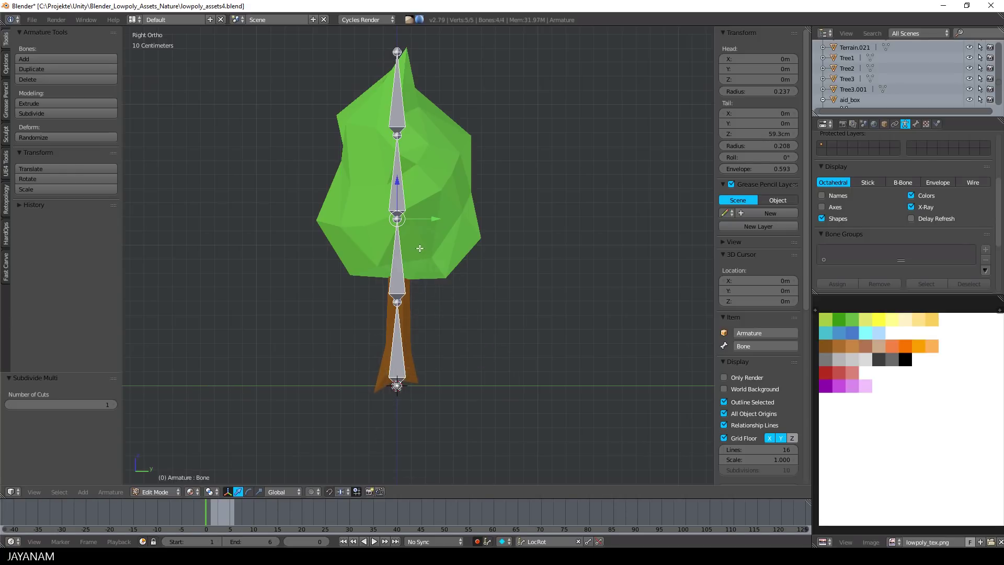
Step: Lower three chain joints along Z by about 20 cm, 15 cm and 6 cm
right_click(398, 218)
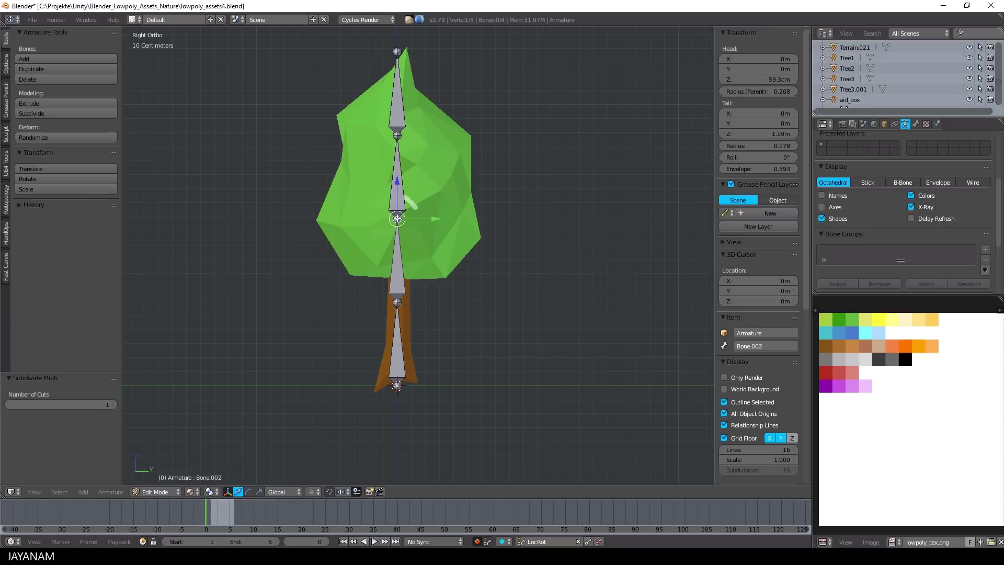
key("g")
key("z")
left_click(407, 248)
right_click(397, 302)
key("g")
key("z")
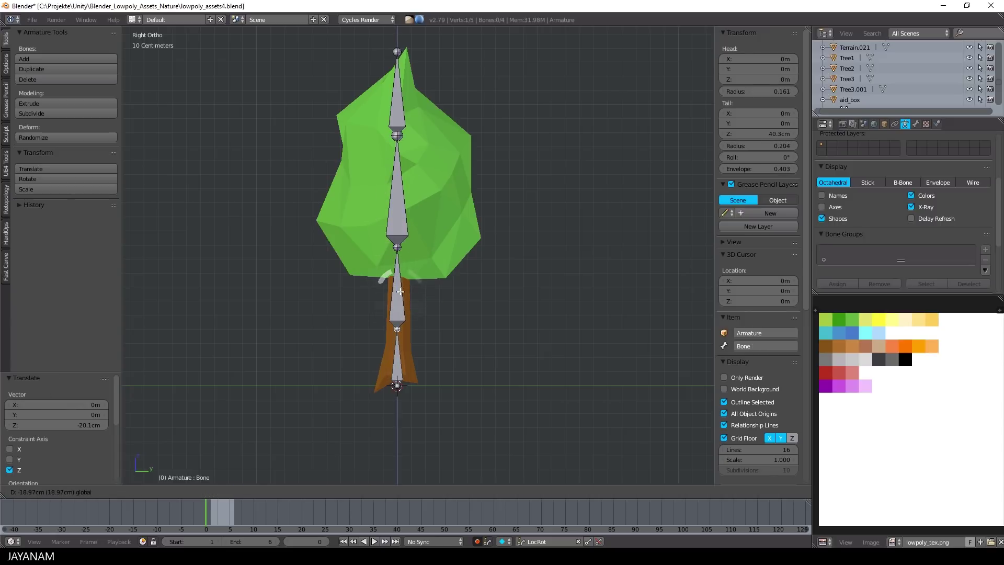
left_click(397, 323)
right_click(398, 220)
key("g")
key("z")
left_click(400, 217)
Step: Subdivide Bone.001 into two bones and raise its new upper joint and tail joint along Z
key("w")
left_click(401, 218)
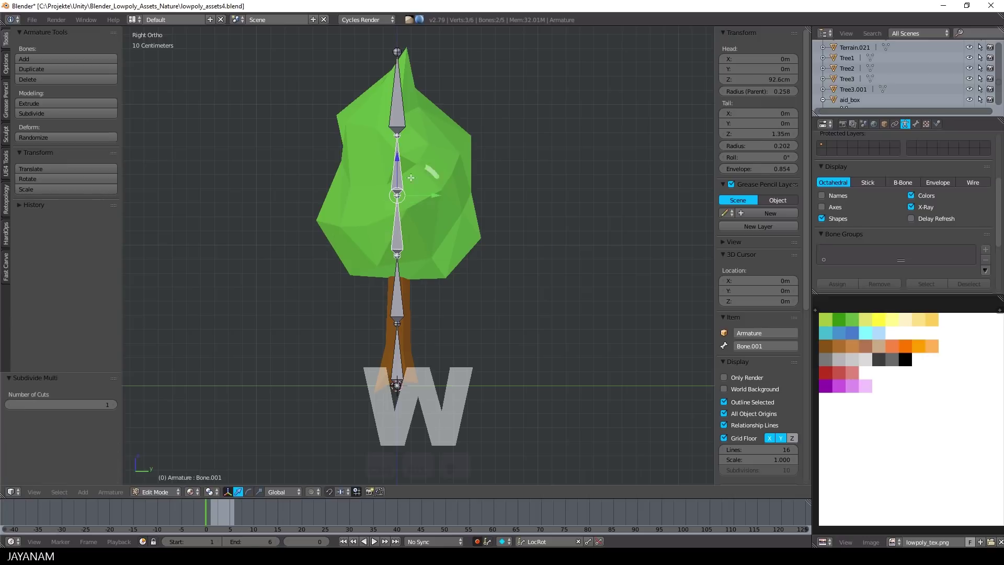
right_click(398, 134)
key("g")
key("z")
left_click(399, 92)
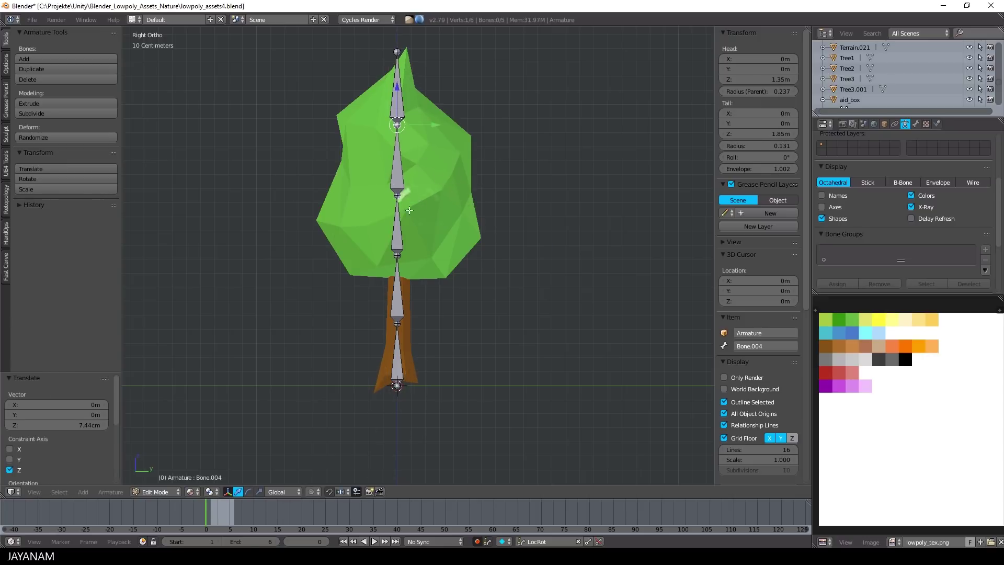
right_click(397, 193)
key("g")
key("z")
left_click(470, 197)
middle_click_drag(425, 213, 446, 195)
Step: Return to the right orthographic view and leave bone editing for Object Mode
key("KP_3")
scroll(459, 234, "down", 2)
key("Tab")
left_click(345, 243)
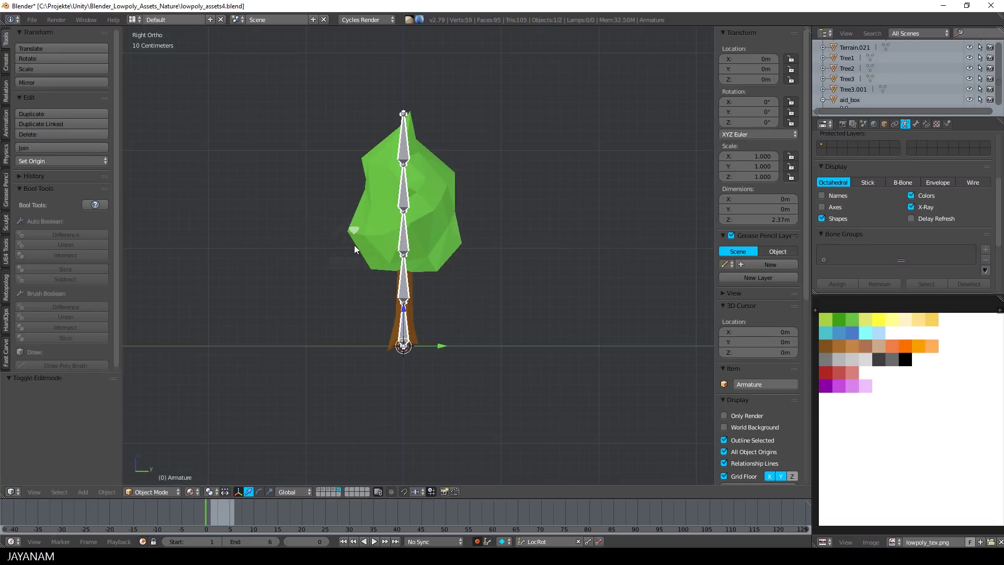
Step: Parent Tree3.001 to the armature With Automatic Weights, then reselect the armature
right_click(437, 218)
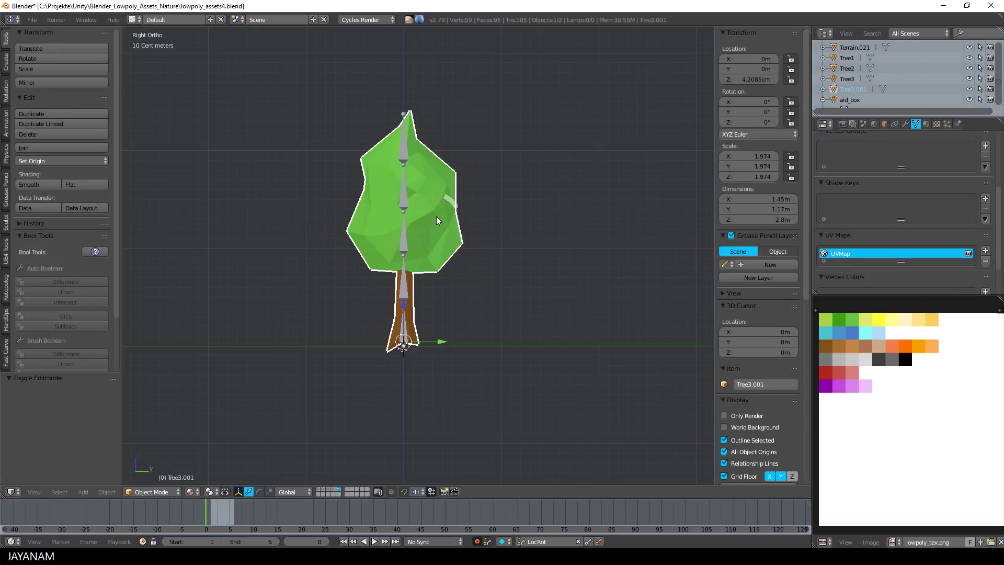
right_click(403, 201, "shift")
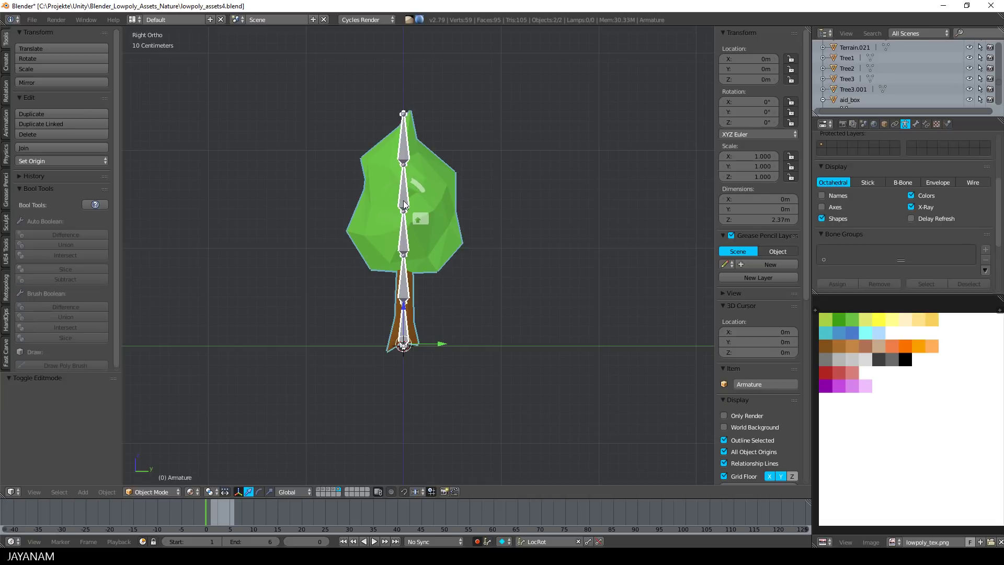
key("ctrl+p")
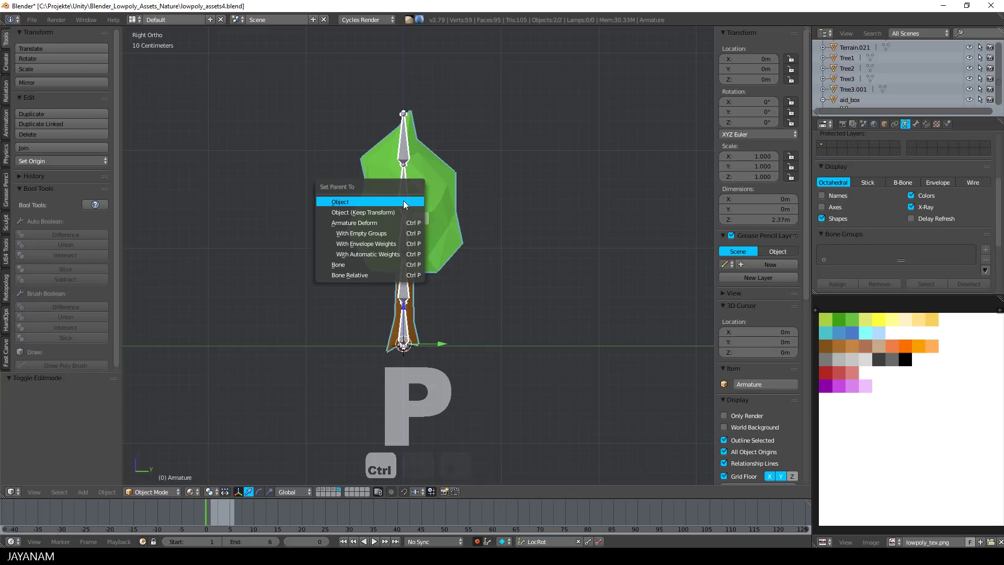
left_click(397, 254)
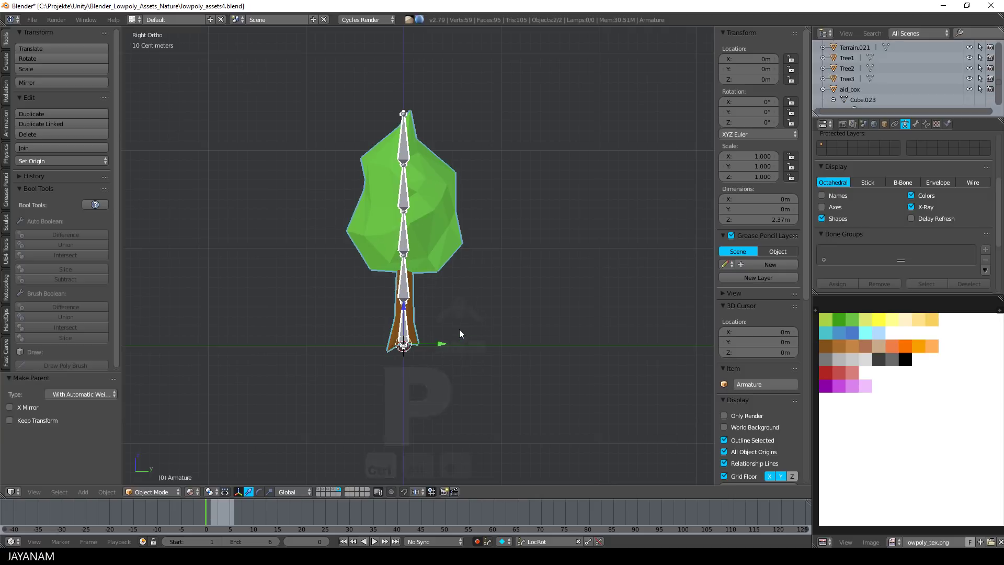
right_click(405, 288)
key("Tab")
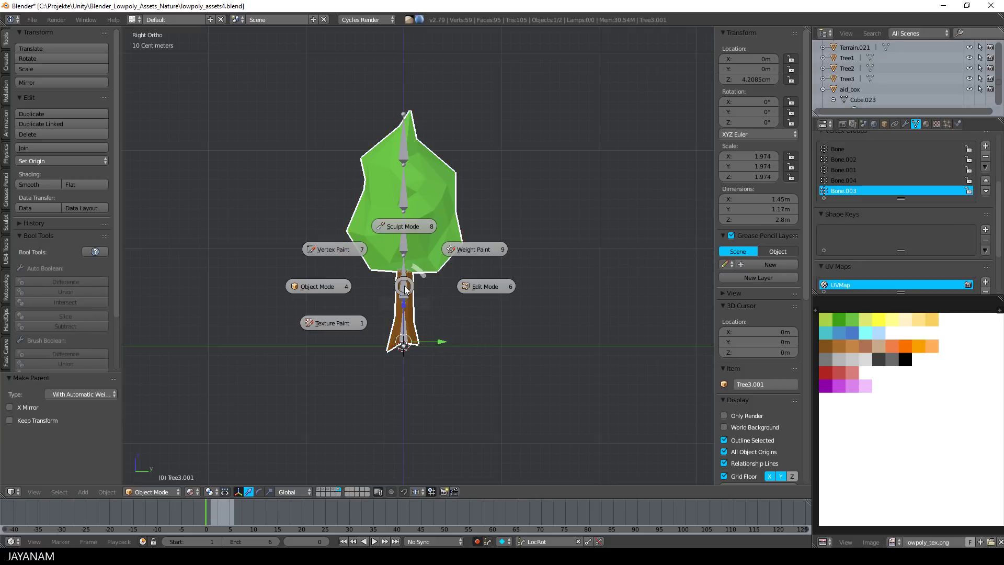
right_click(405, 289)
right_click(404, 288)
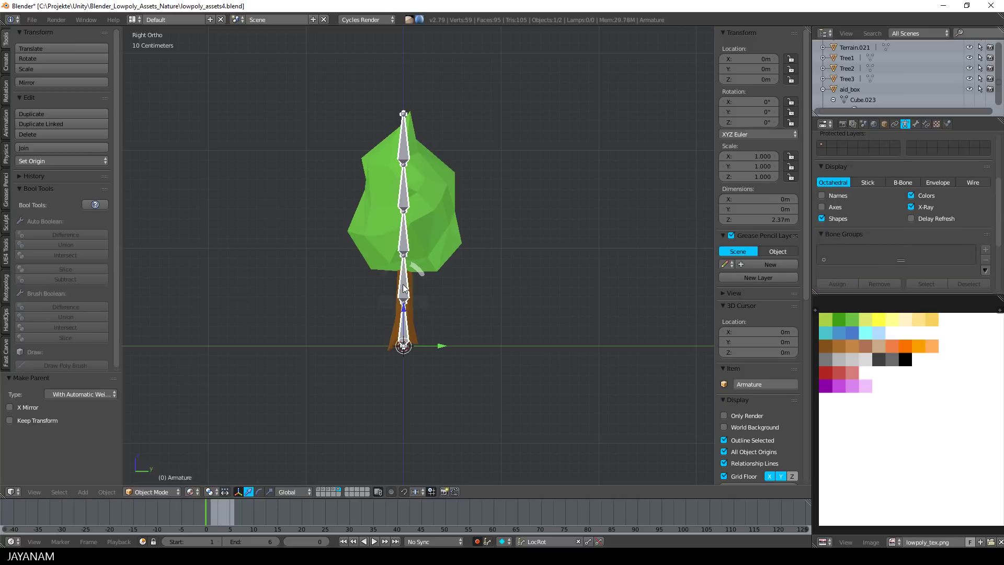
Step: Enter Pose Mode and test-rotate Bone.001 and Bone.002 to check the tree bends
key("Tab")
left_click(403, 342)
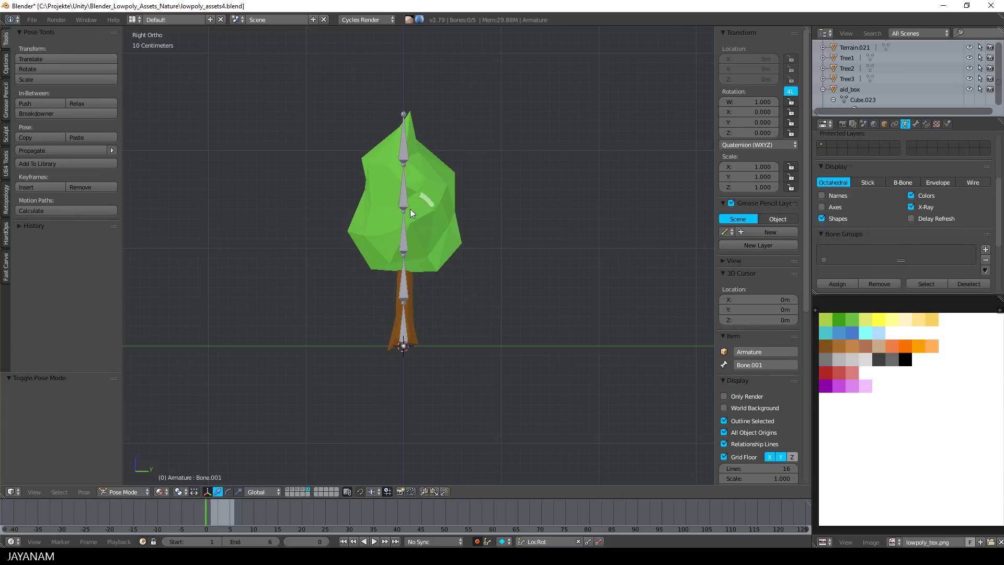
key("r")
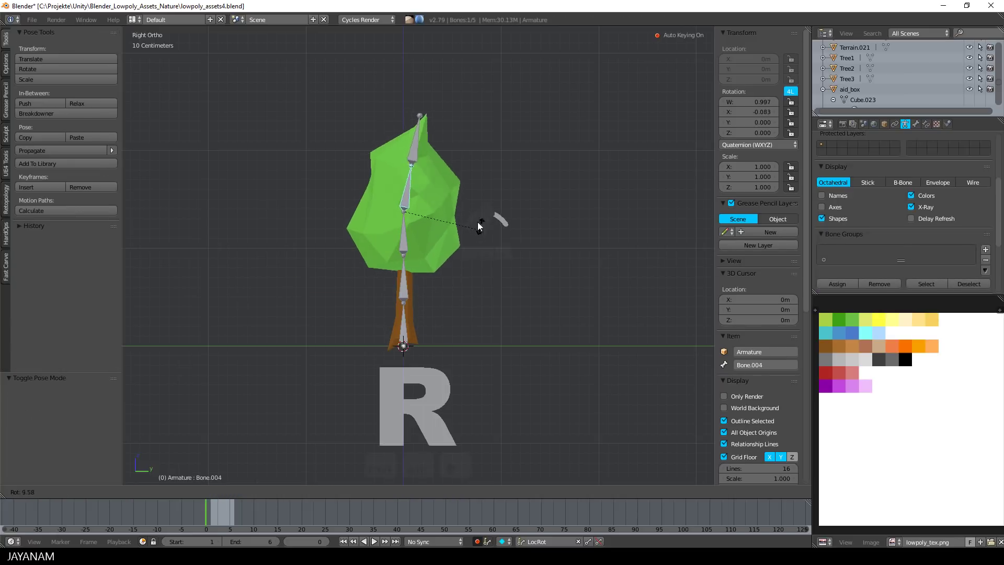
right_click(466, 218)
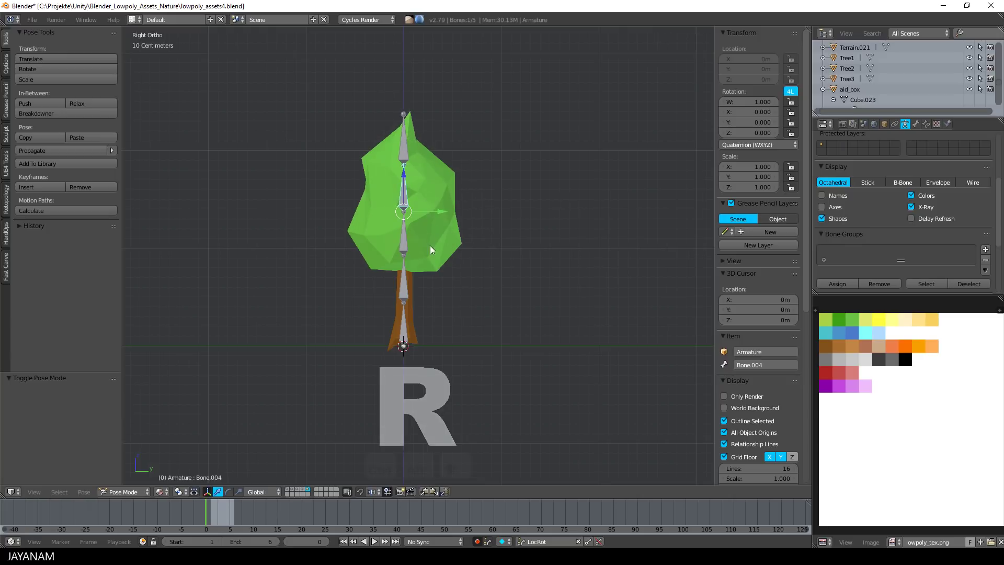
right_click(403, 234)
key("r")
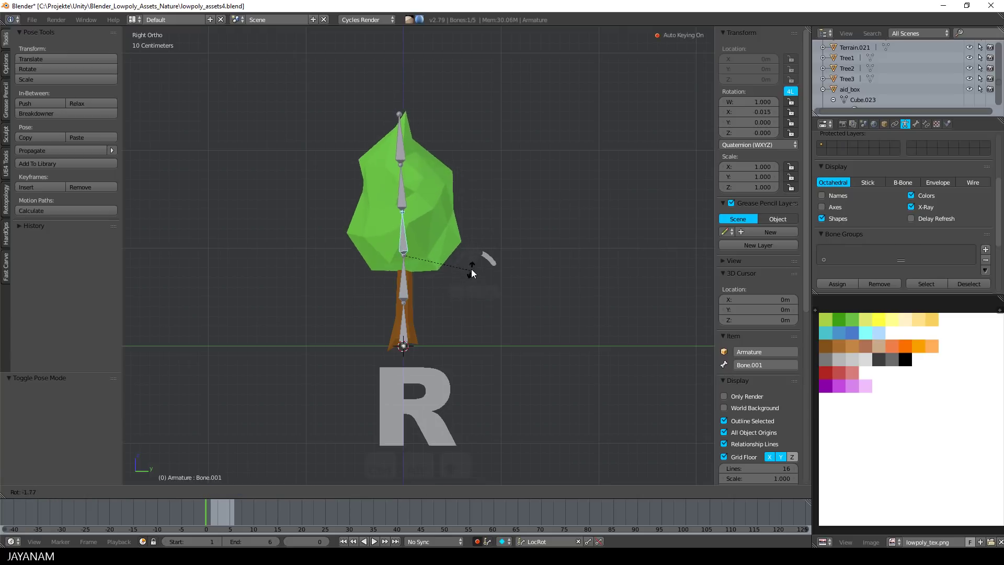
left_click(472, 273)
right_click(407, 286)
key("r")
left_click(503, 311)
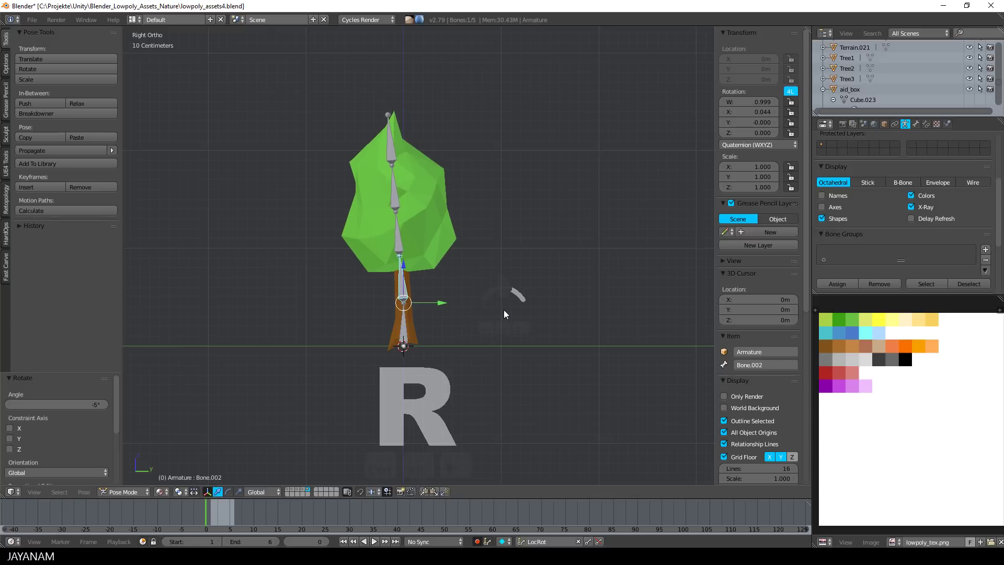
Step: Undo the test bend and split the 3D view into two side-by-side front views
key("ctrl+z")
key("ctrl+z")
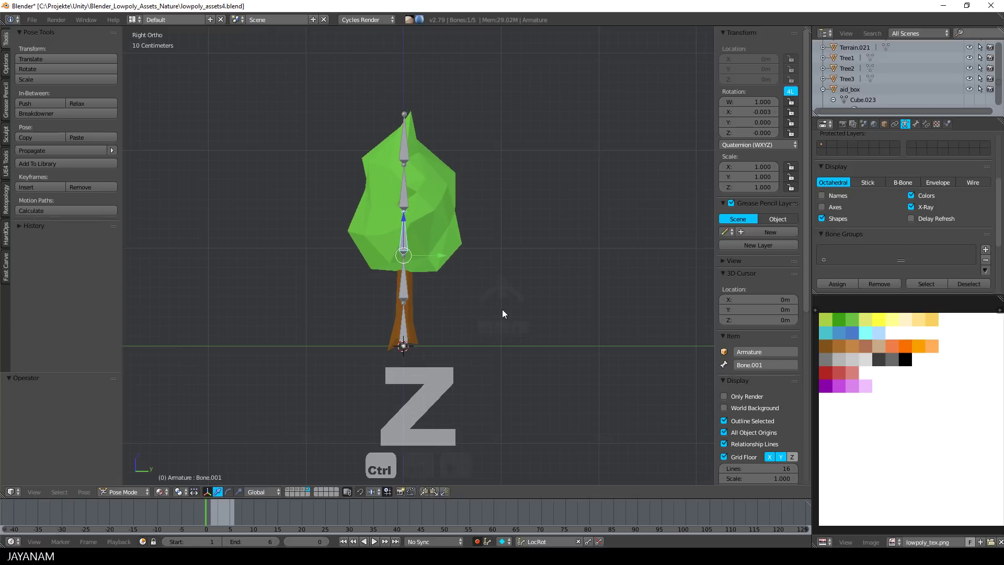
middle_click_drag(469, 297, 619, 310)
left_click_drag(809, 28, 449, 68)
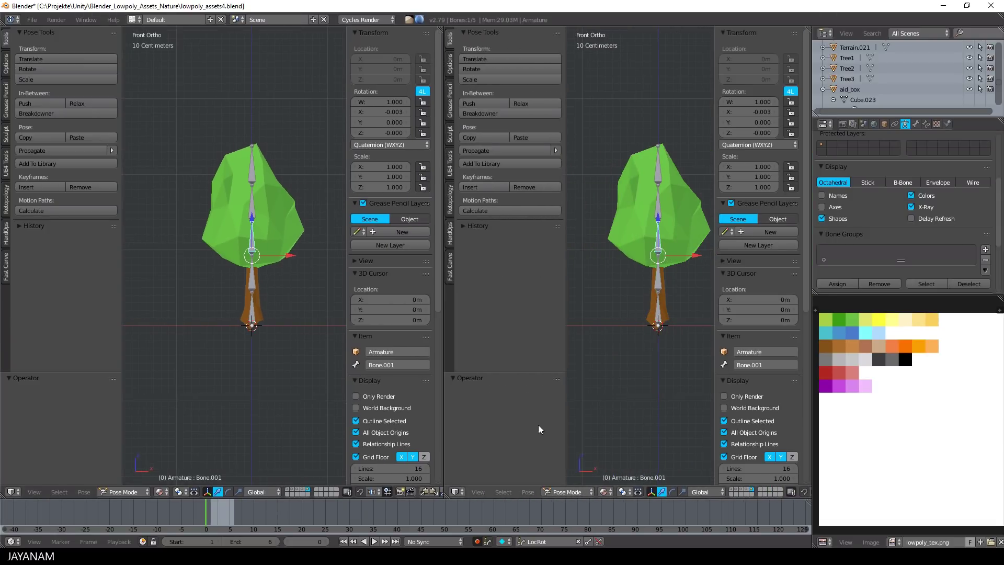
Step: Make the right view a Dope Sheet Action Editor with a new action 'Wind', all bones selected
left_click(455, 492)
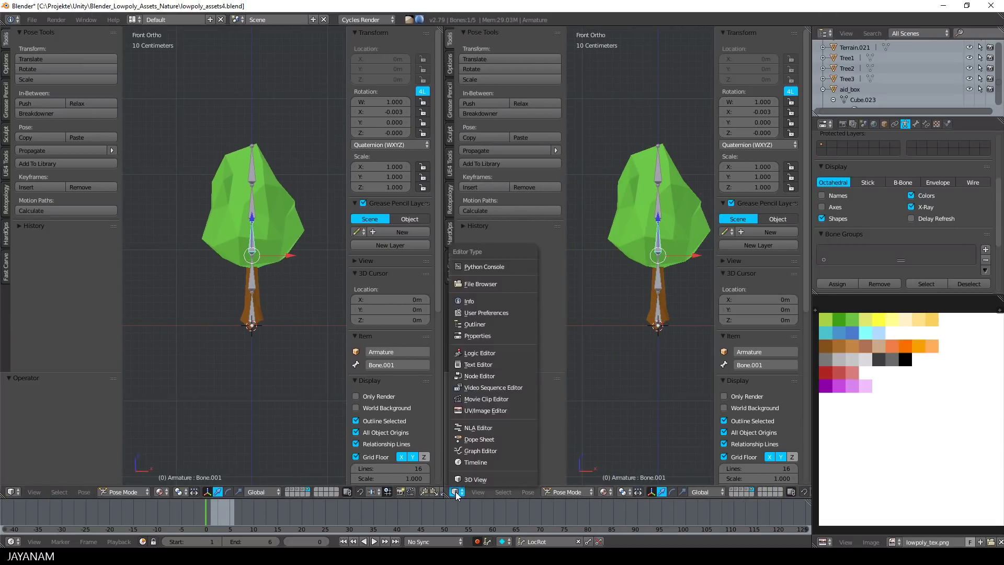
left_click(479, 439)
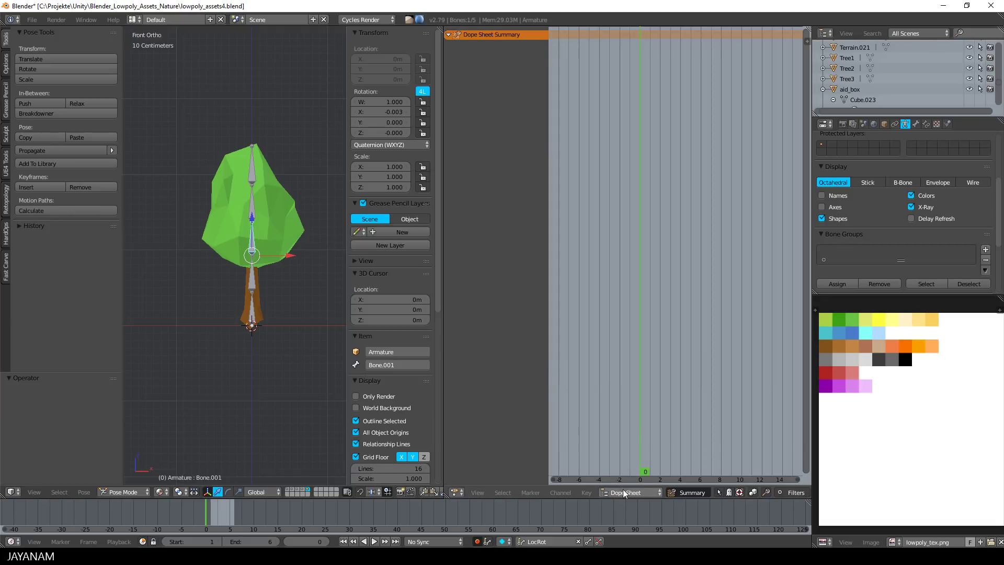
left_click(651, 492)
left_click(632, 469)
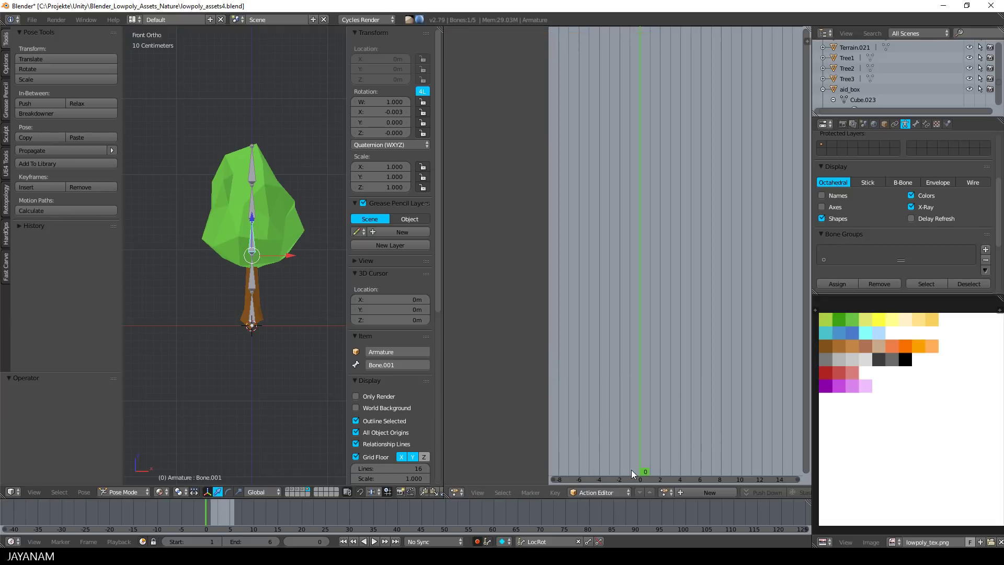
left_click(703, 491)
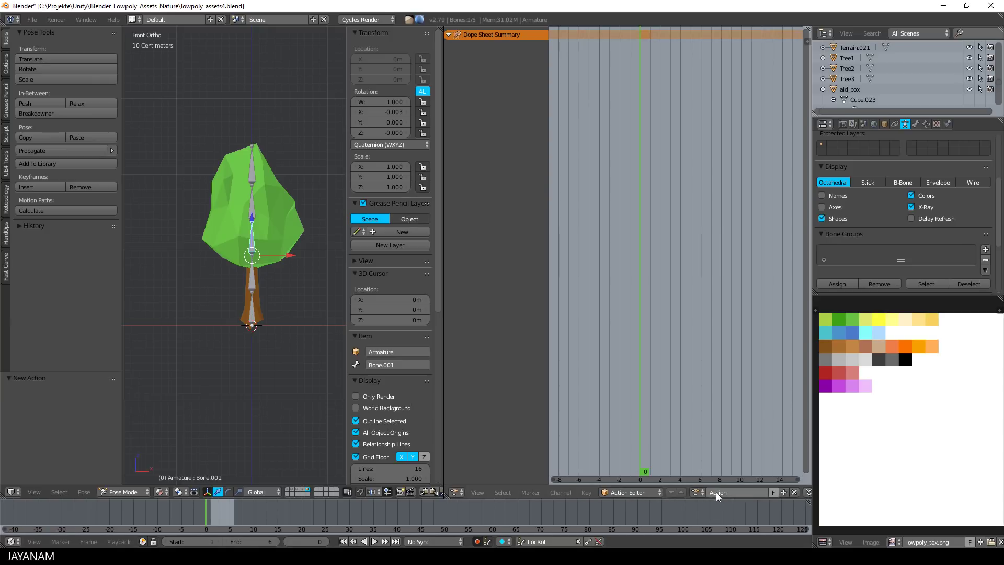
double_click(717, 491)
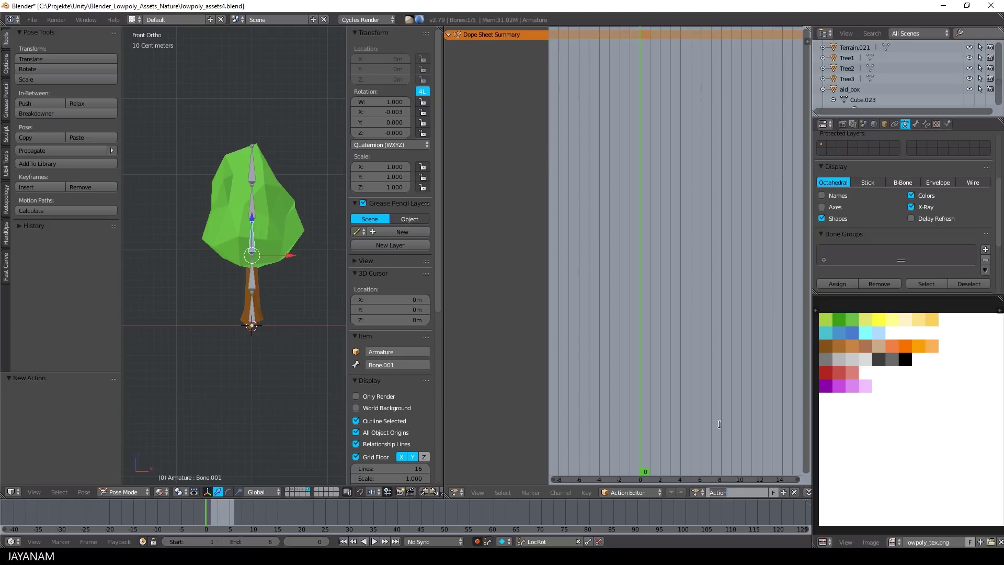
type("Wind")
key("Return")
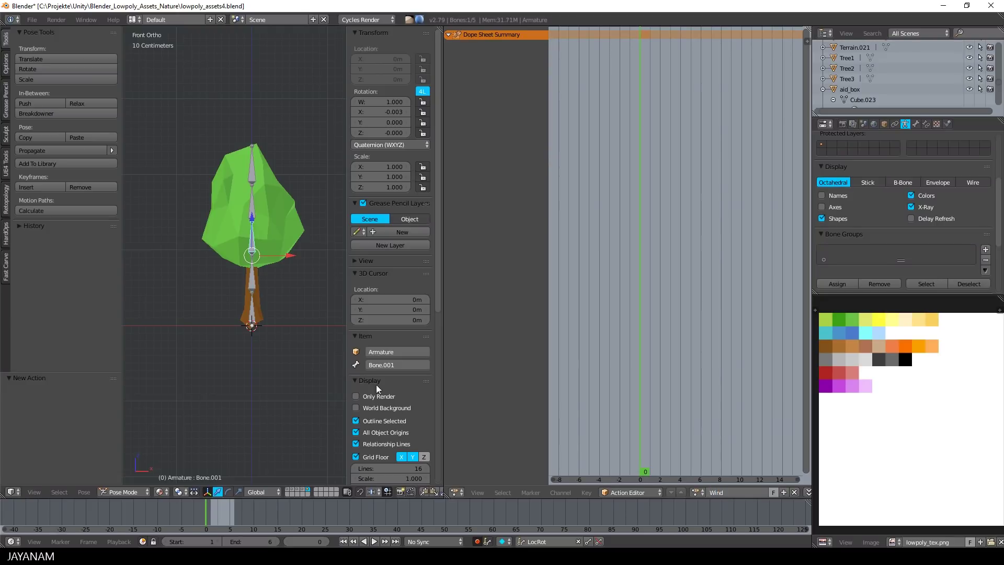
key("a")
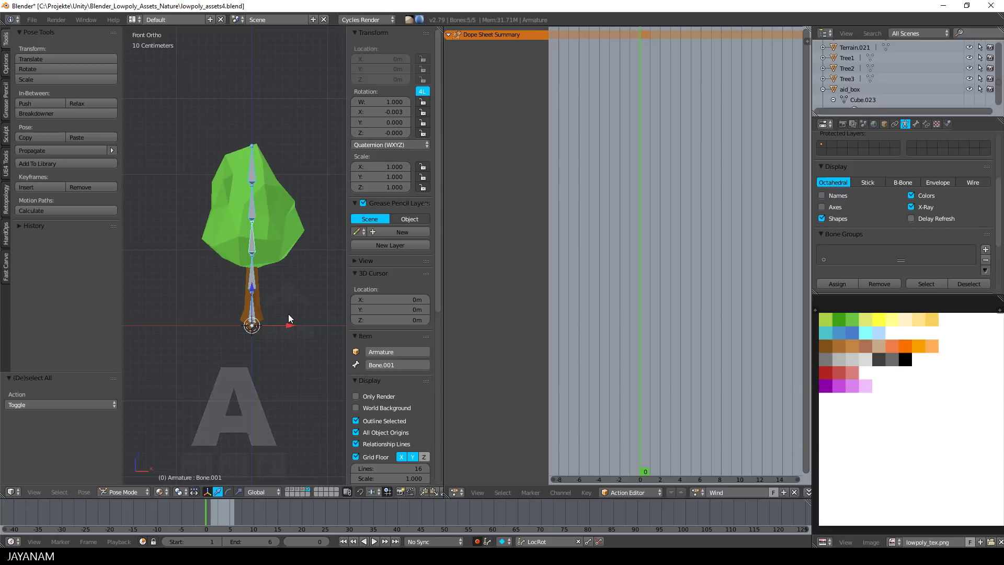
Step: Hide the viewport side panel, keep LocRot as the keying set, and enable auto-keying
key("n")
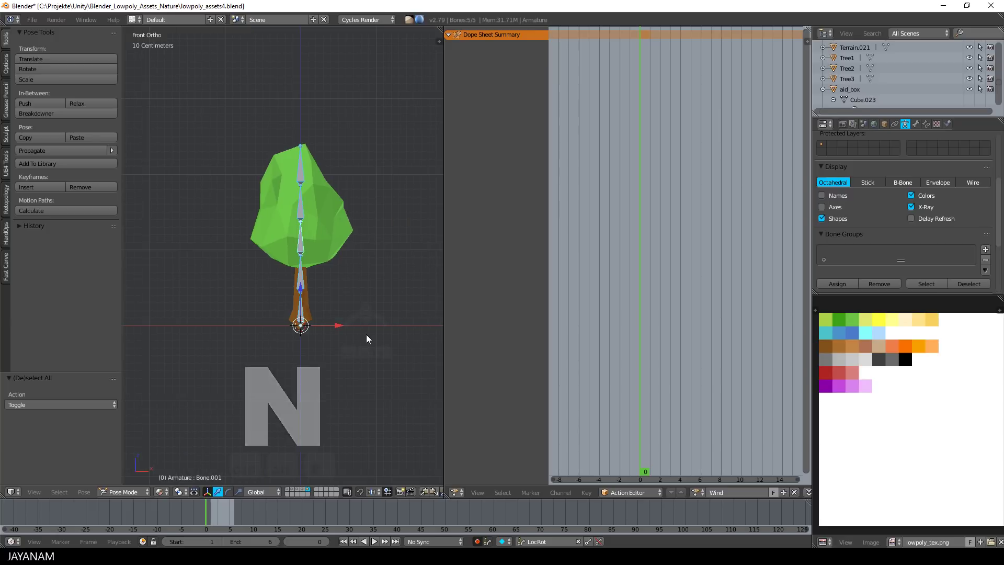
left_click(552, 541)
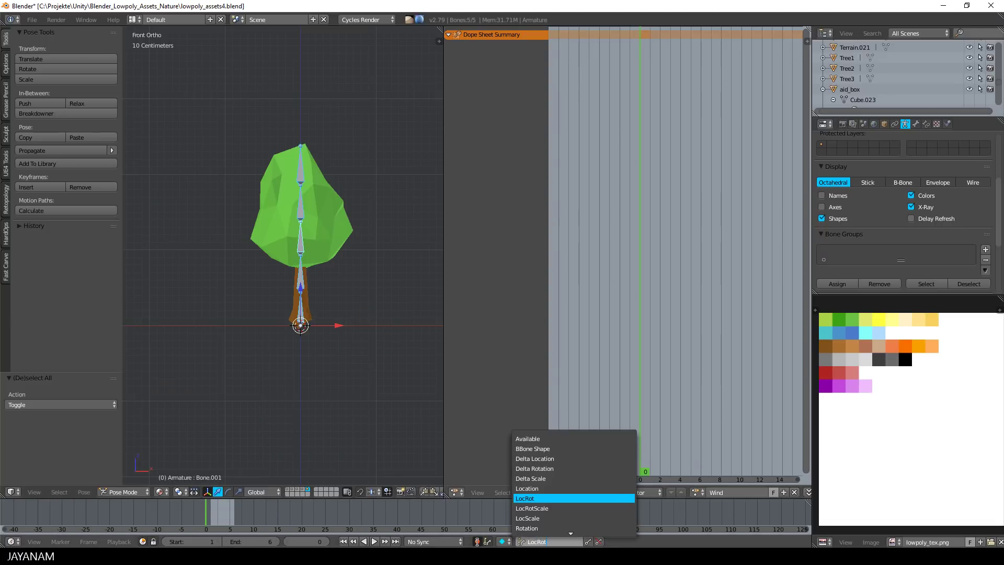
left_click(552, 543)
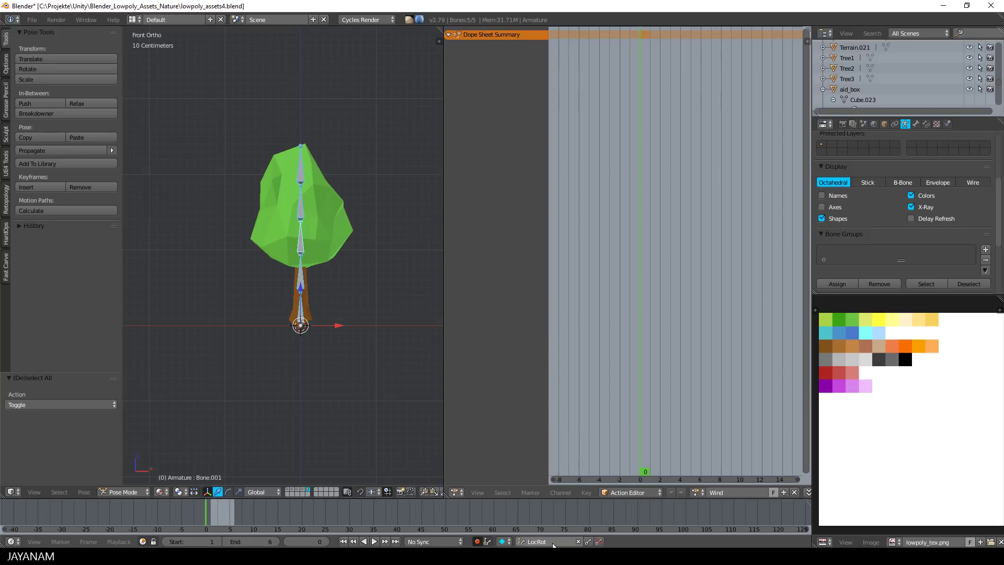
left_click(477, 542)
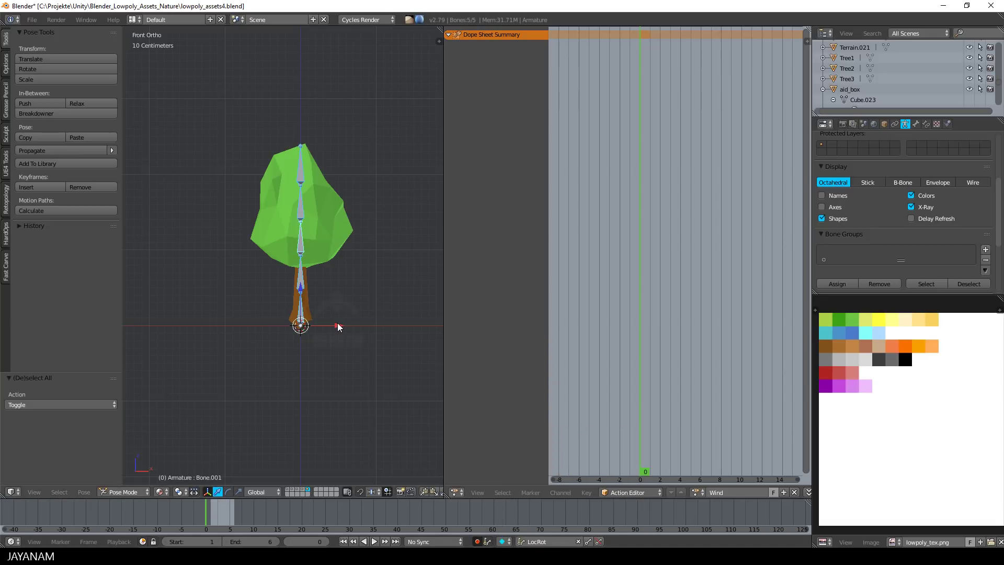
Step: Key all bones' rest pose at frame 0 and set the animation end frame to 150
key("i")
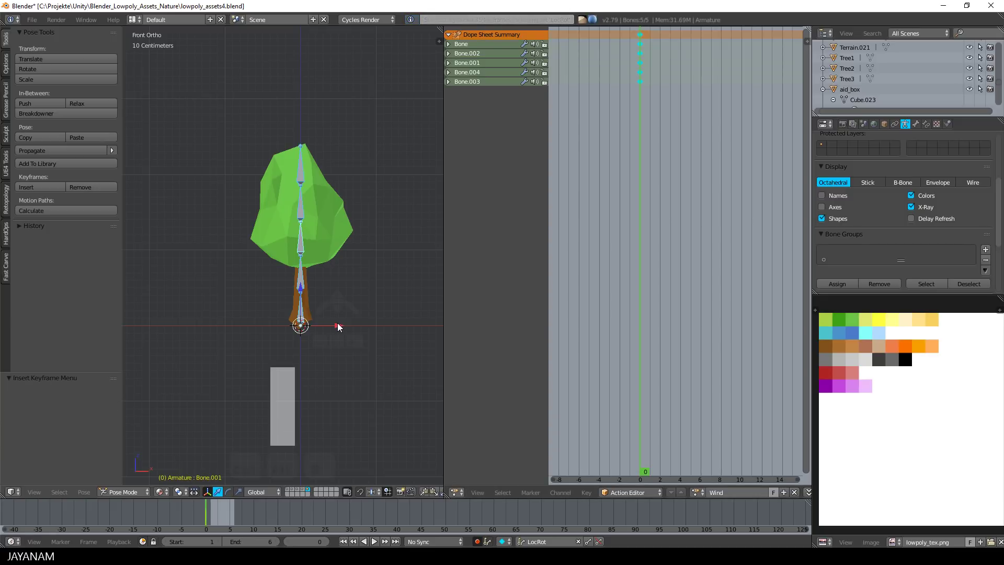
left_click(262, 541)
key("Return")
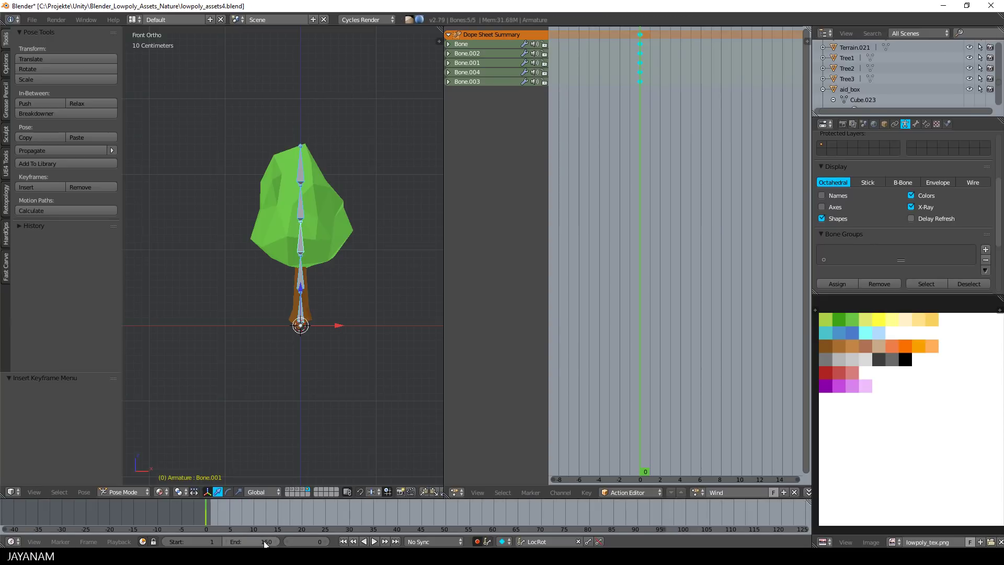
Step: Move to frame 150 and key all channels of every bone
scroll(714, 344, "down", 2)
scroll(661, 352, "down", 3, "ctrl")
scroll(689, 313, "down", 5)
scroll(733, 329, "down", 4)
middle_click_drag(733, 329, 643, 348)
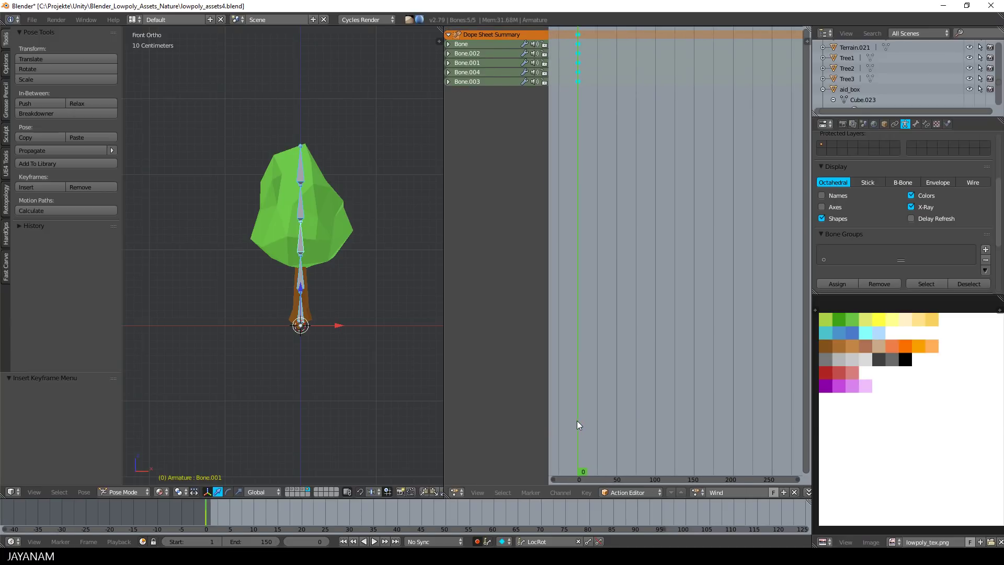
left_click_drag(578, 420, 694, 428)
key("i")
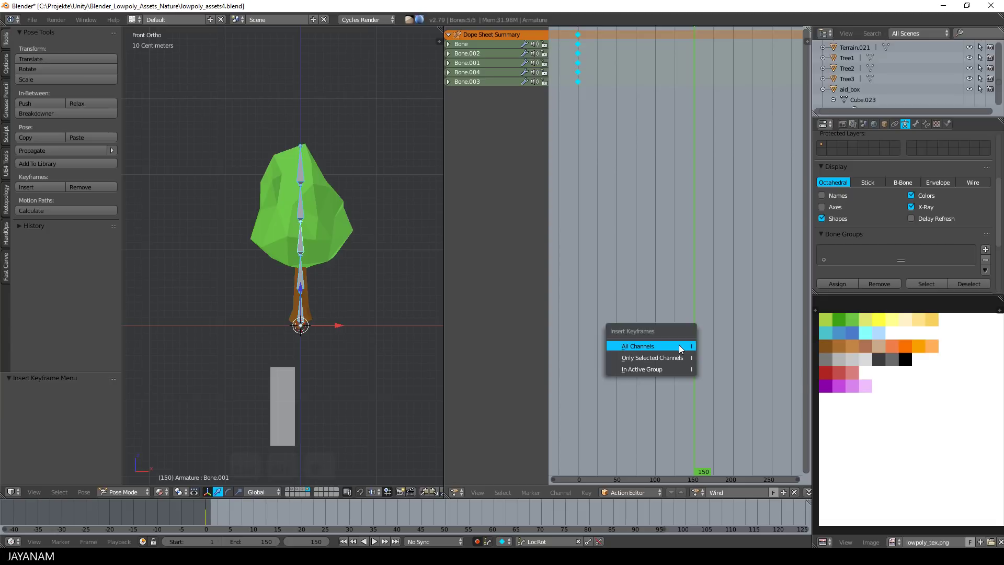
left_click(680, 348)
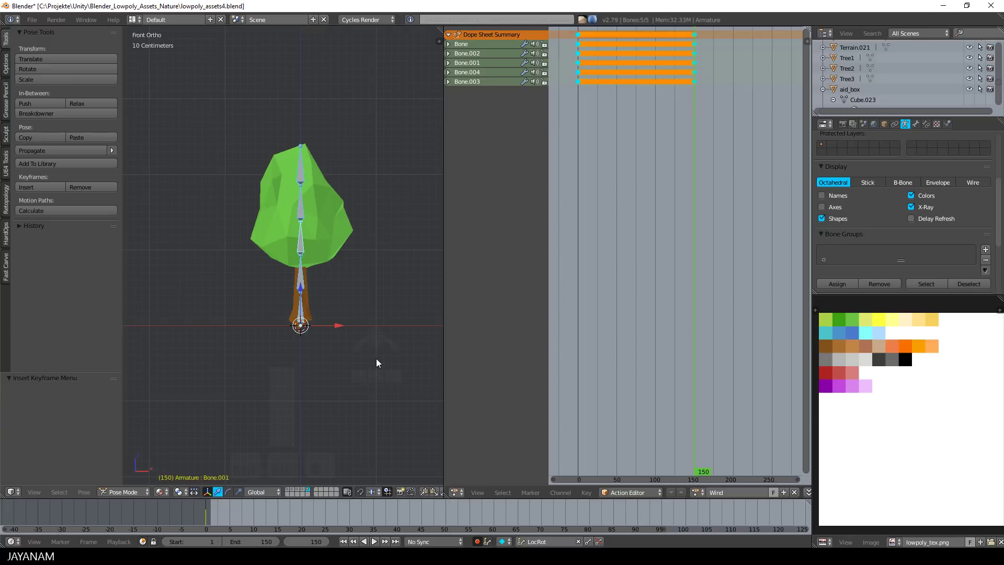
Step: At frame 74, slightly rotate Bone.004 and Bone.001 (1.82°)
left_click_drag(694, 400, 637, 407)
right_click(302, 211)
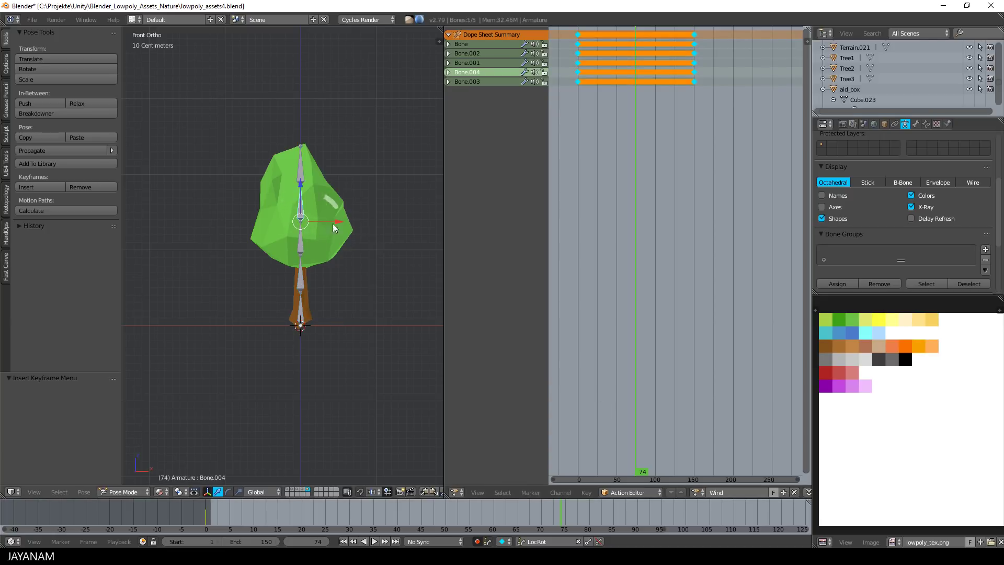
key("r")
left_click(363, 238)
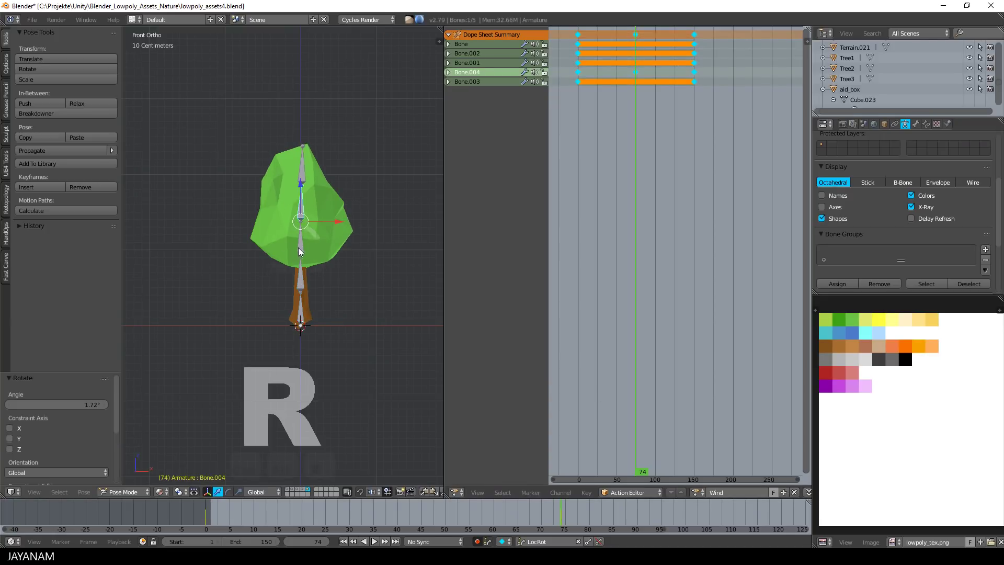
right_click(298, 247)
key("r")
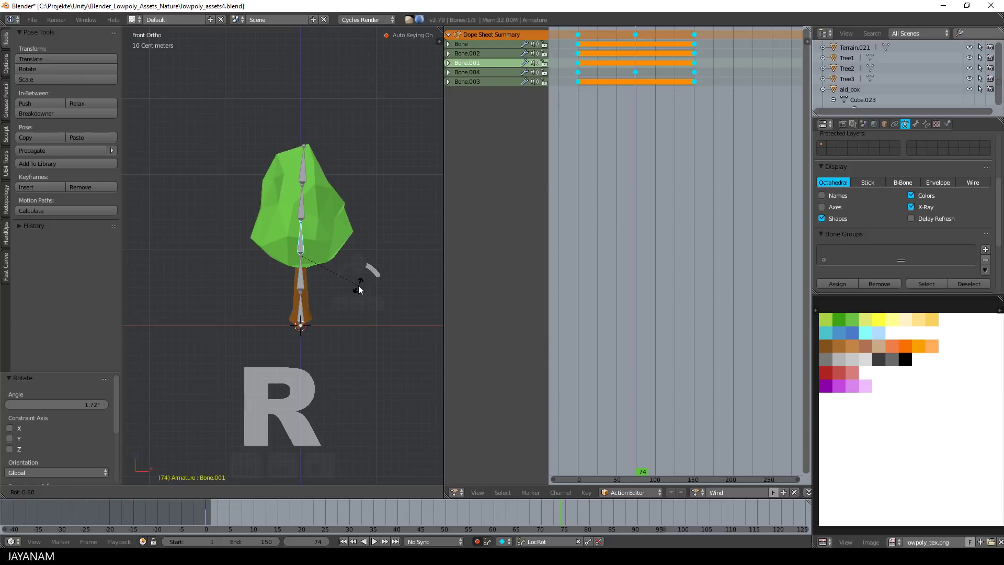
left_click(358, 290)
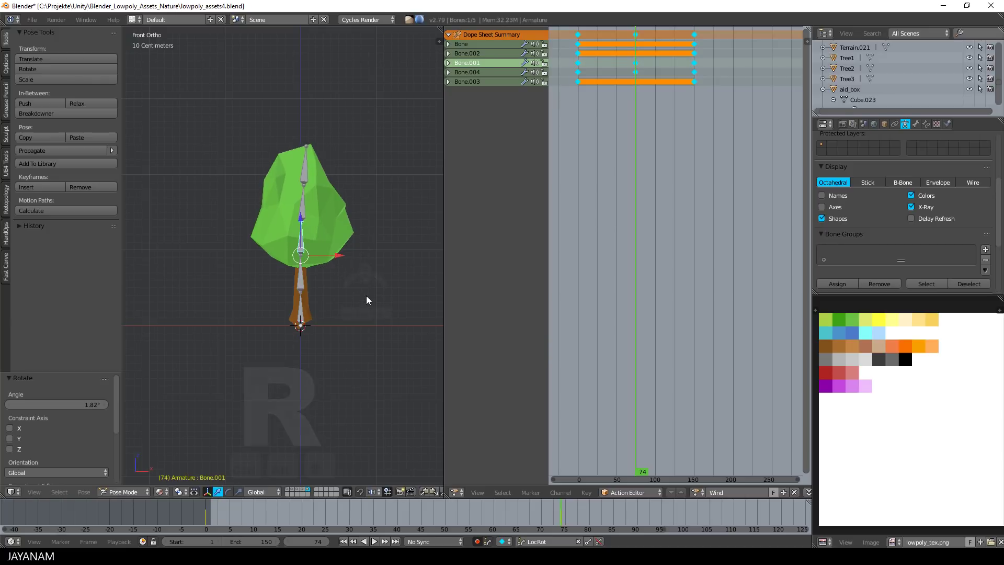
Step: At frame 38, rotate Bone.004 -2.22° and Bone.001 -1.98°, then preview the sway
middle_click_drag(397, 307, 327, 306)
left_click_drag(635, 320, 607, 326)
right_click(291, 209)
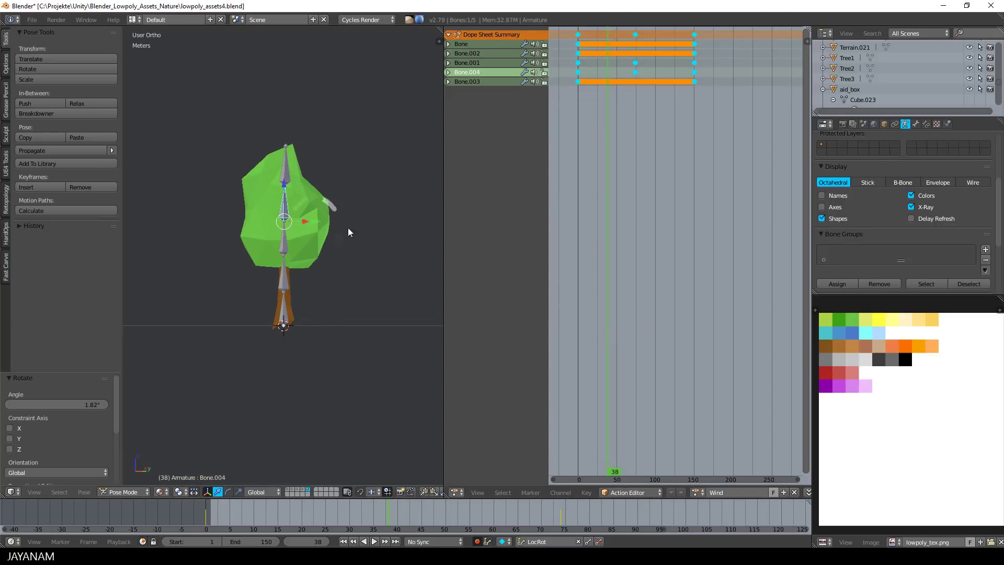
key("r")
left_click(363, 232)
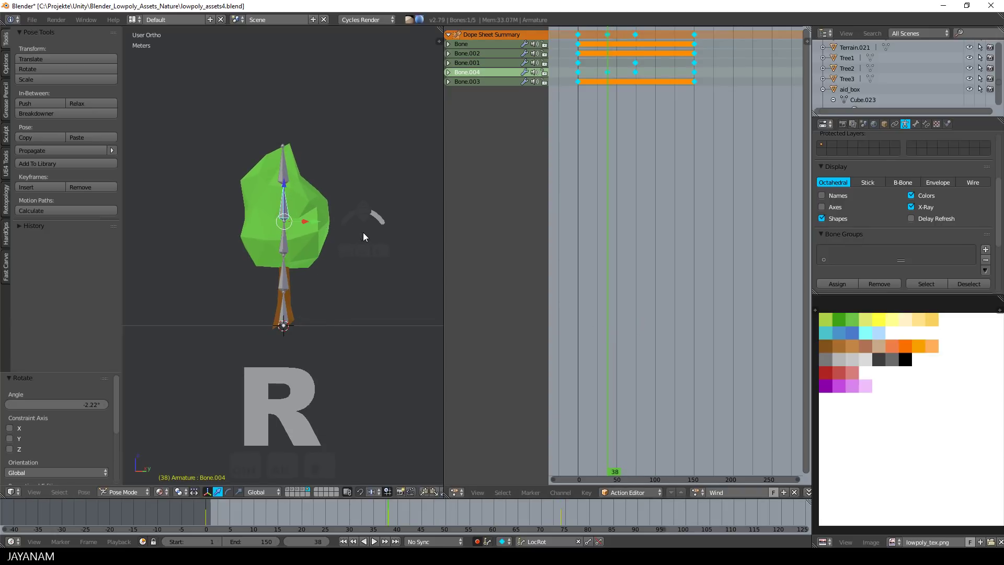
right_click(293, 245)
key("r")
left_click(300, 278)
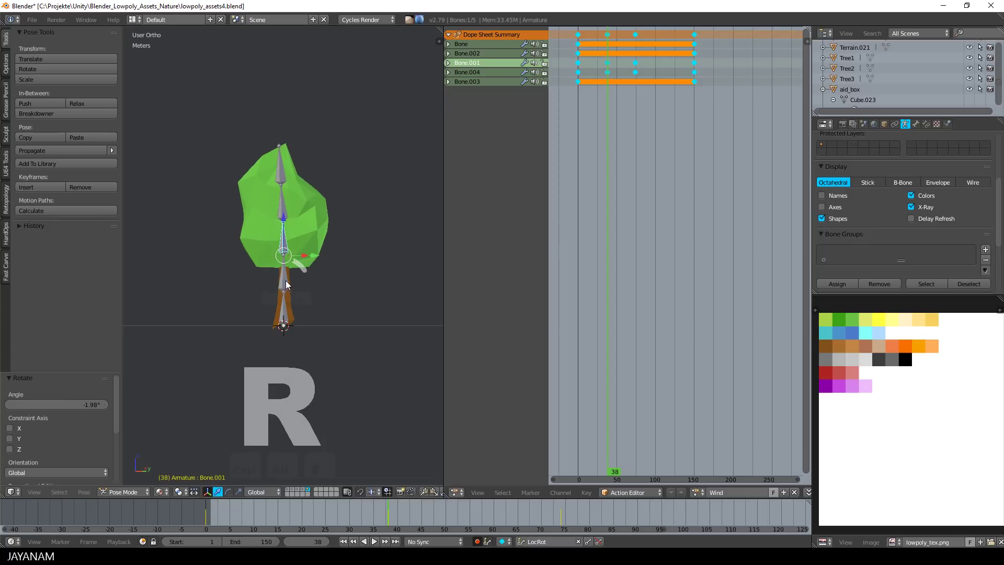
key("alt+a")
key("alt+a")
Step: At frame 107, rotate Bone.002 slightly and Bone.004 by -2.44°
right_click(283, 278)
key("r")
left_click(362, 281)
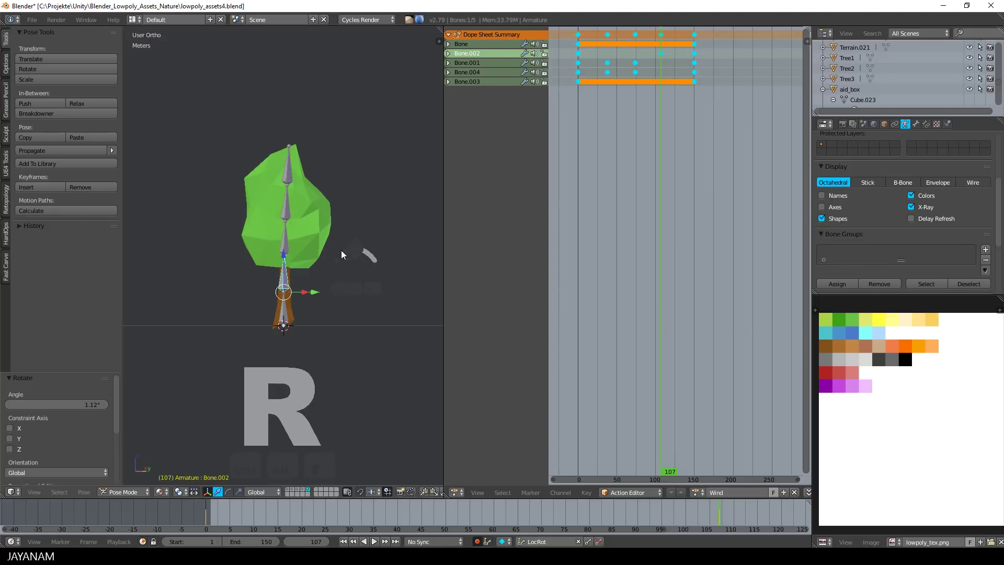
right_click(287, 208)
key("r")
left_click(306, 259)
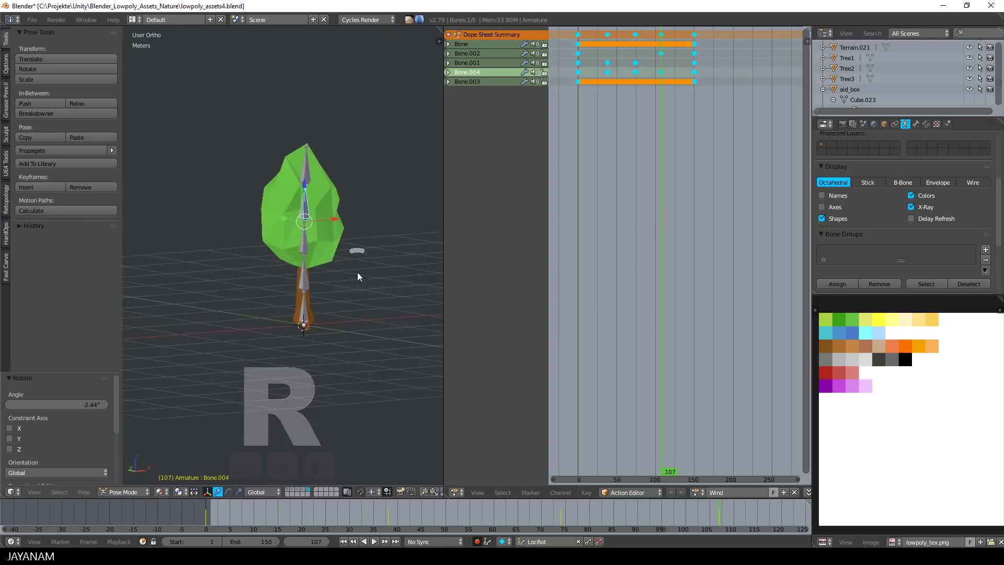
Step: Key small sway rotations on Bone.001 (1.09°) and on Bone.003 at frame 123
right_click(326, 252)
key("r")
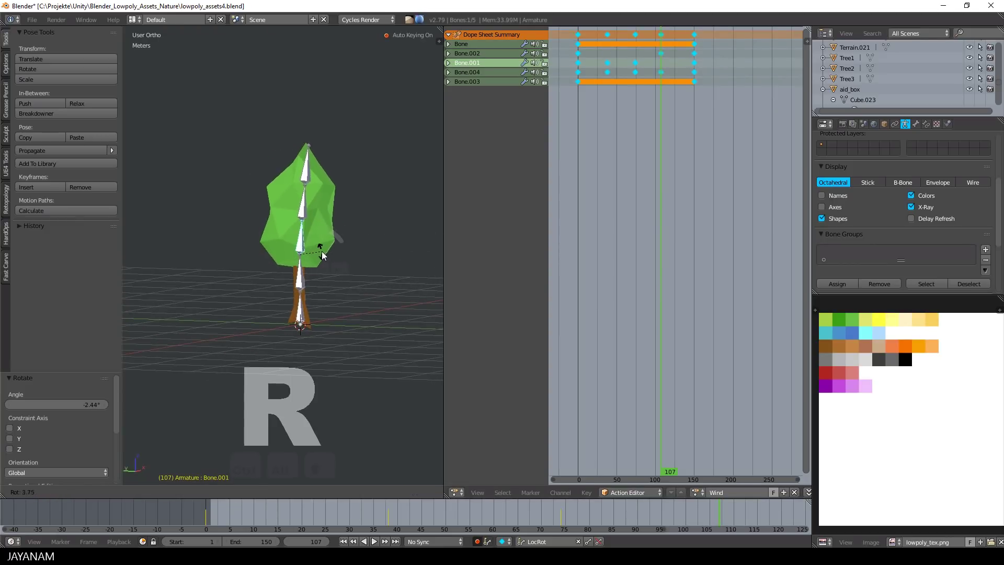
left_click(351, 271)
left_click(675, 296)
right_click(301, 189)
key("r")
left_click(638, 274)
Step: At frame 19, rotate Bone.004 by 1.03° to add a sway key
left_click(593, 274)
right_click(306, 214)
key("r")
left_click(371, 207)
Step: Play the Wind animation with the bones hidden to preview the mesh, then reveal the bones
left_click(374, 541)
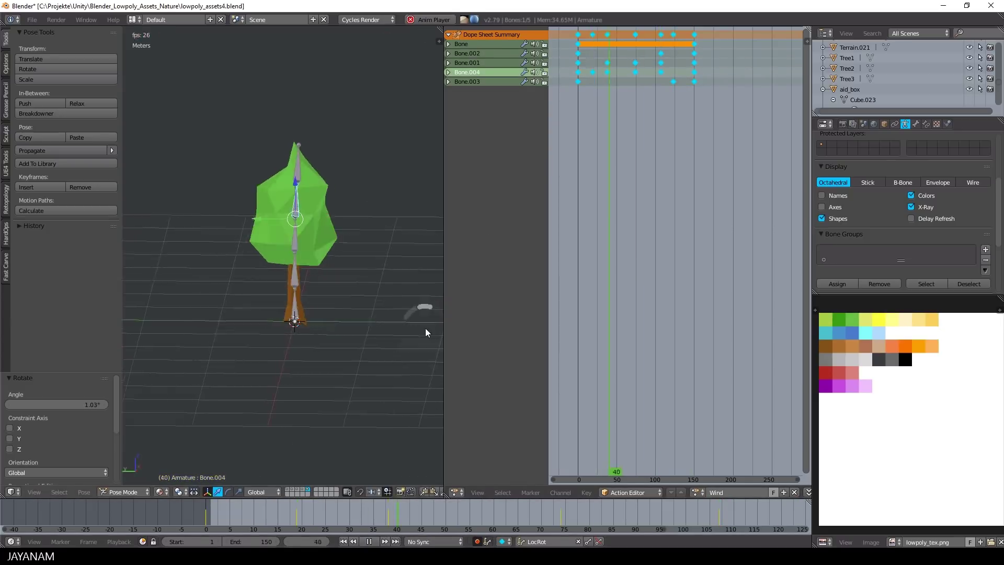
scroll(399, 318, "up", 2)
key("a")
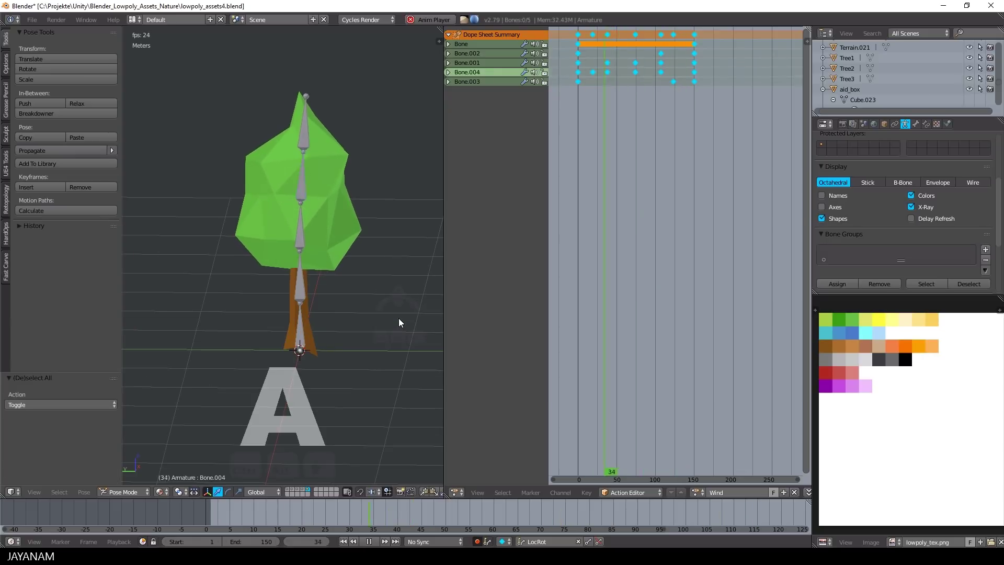
key("h")
middle_click_drag(399, 318, 411, 328)
scroll(410, 329, "up", 3)
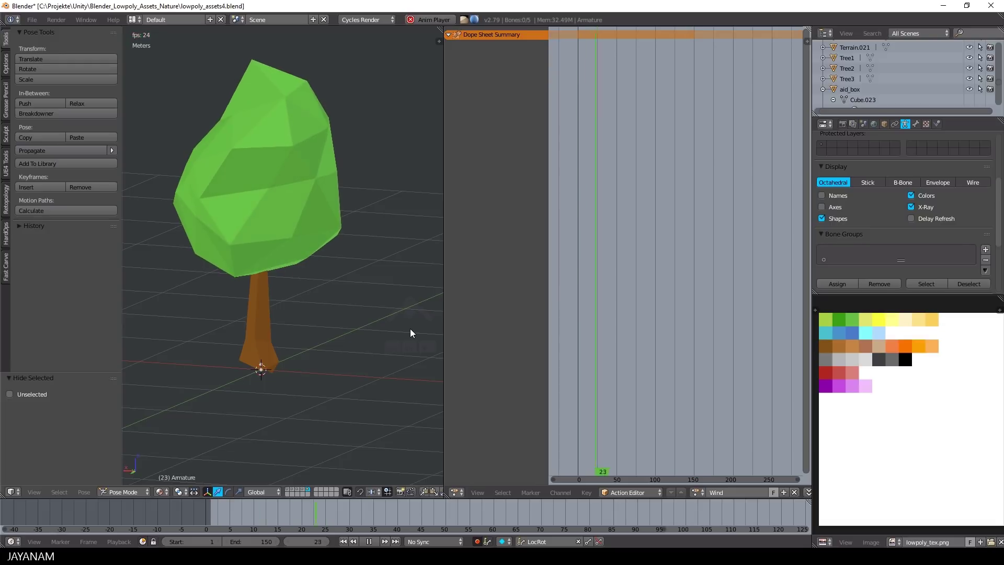
key("alt+h")
Step: In the back orthographic view, rotate Bone.002 by -1.96° and Bone.004 by 2.11°
key("alt+a")
key("ctrl+KP_1")
right_click(243, 286)
key("r")
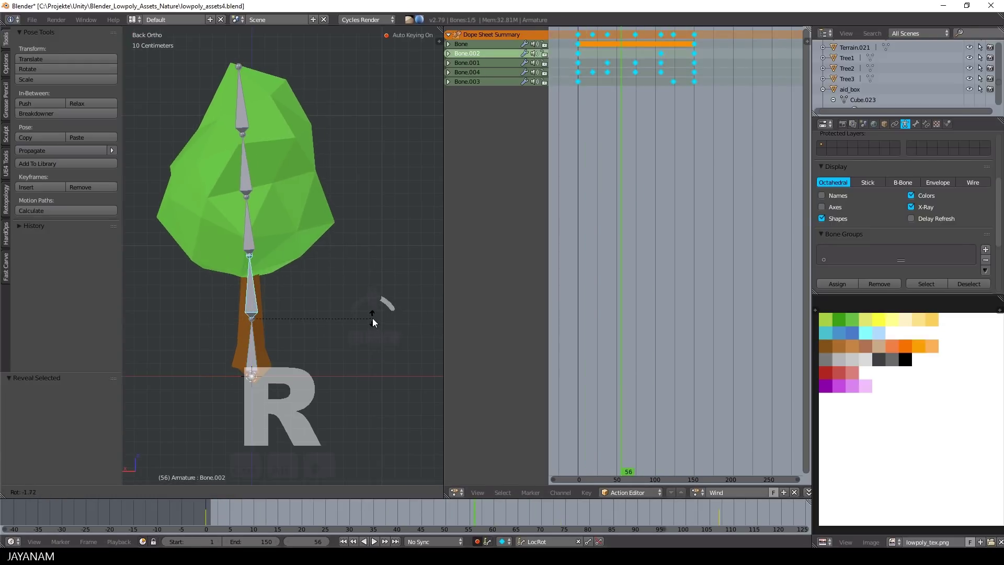
left_click(373, 321)
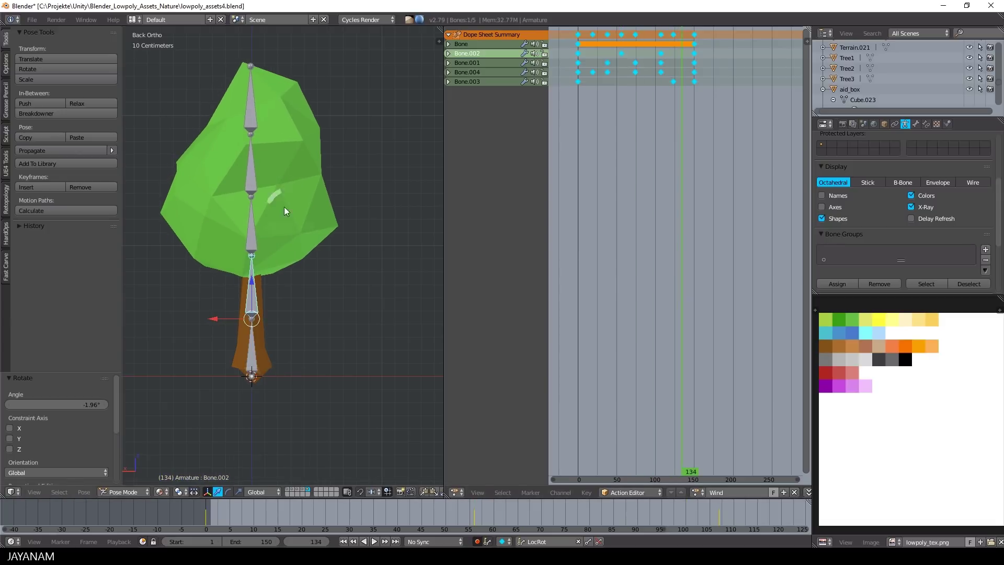
right_click(264, 196)
key("r")
left_click(309, 197)
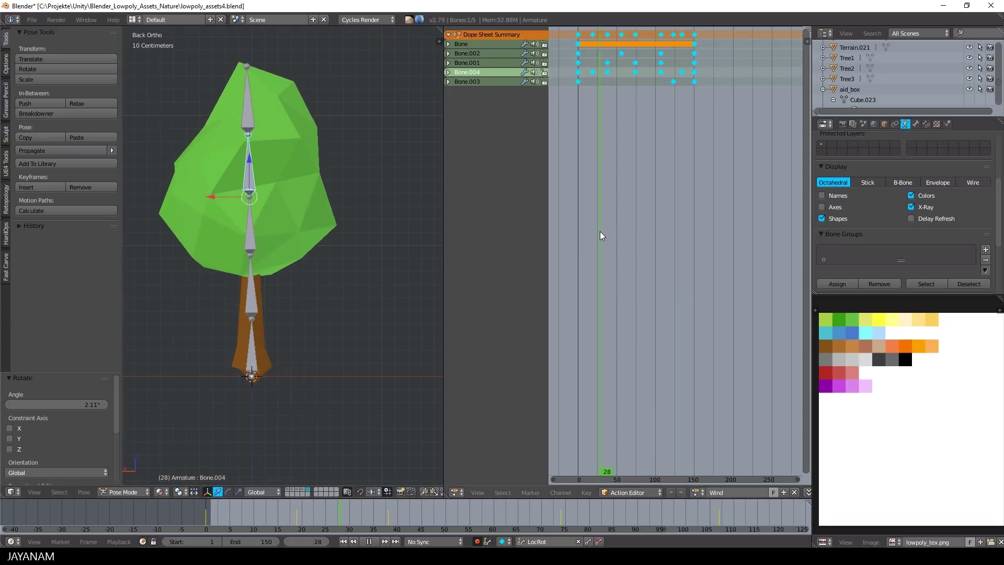
Step: At frame 27, rotate Bone.002 by -1.05° and restart playback
key("alt+a")
middle_click_drag(282, 112, 308, 118)
right_click(303, 285)
key("r")
left_click(372, 293)
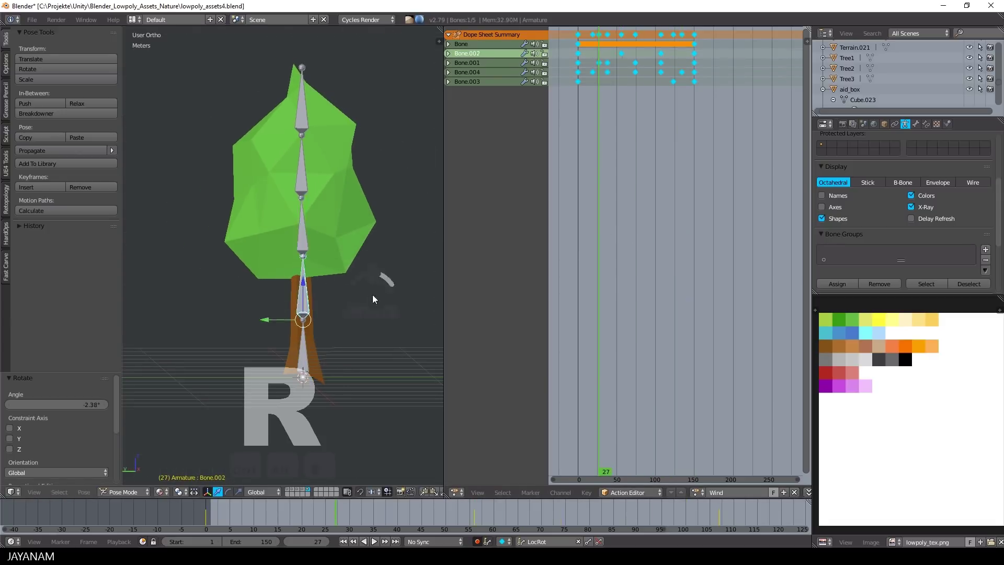
key("alt+a")
middle_click_drag(345, 282, 381, 294)
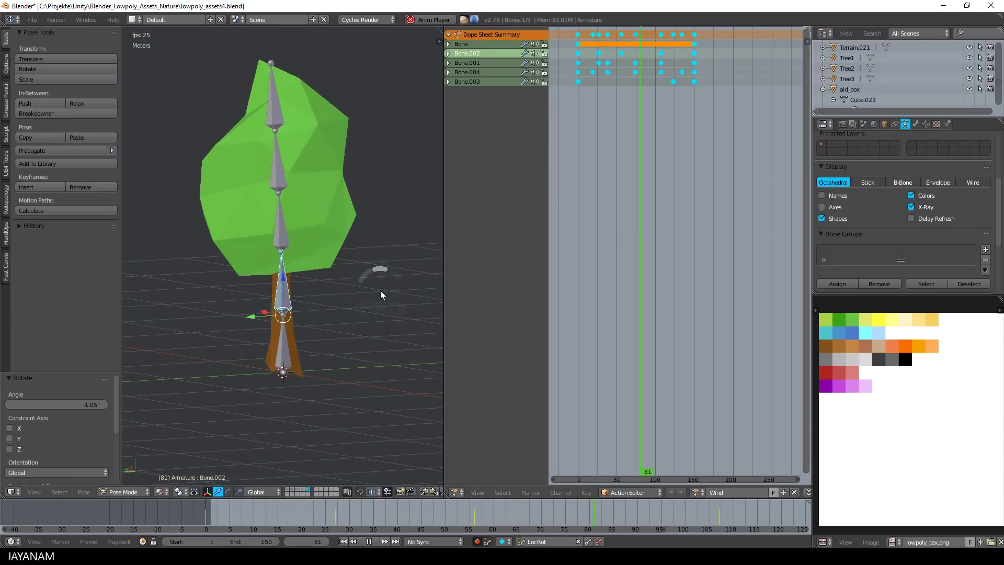
Step: Hide every armature bone, then zoom and orbit to watch only the tree sway
key("a")
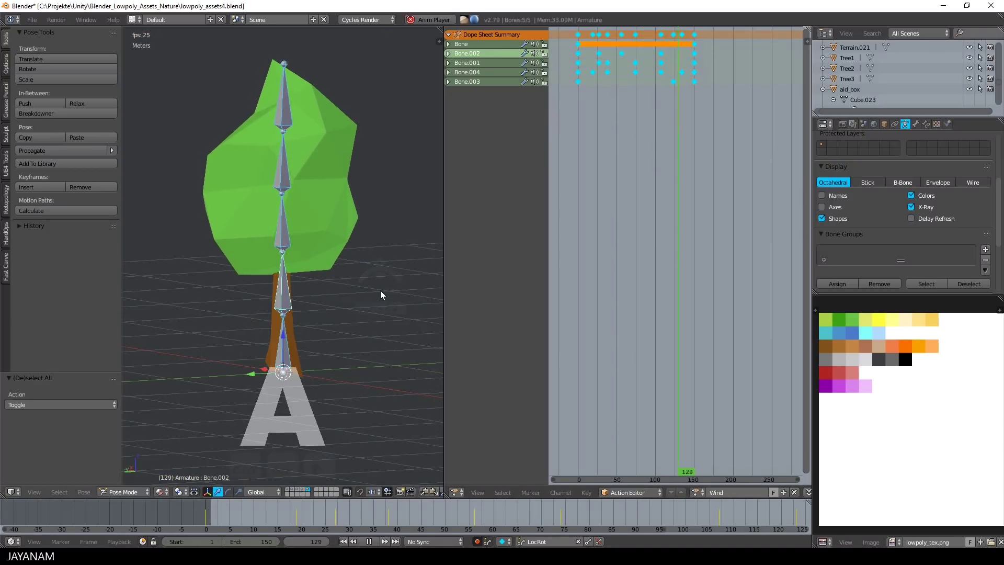
key("h")
scroll(410, 302, "down", 2)
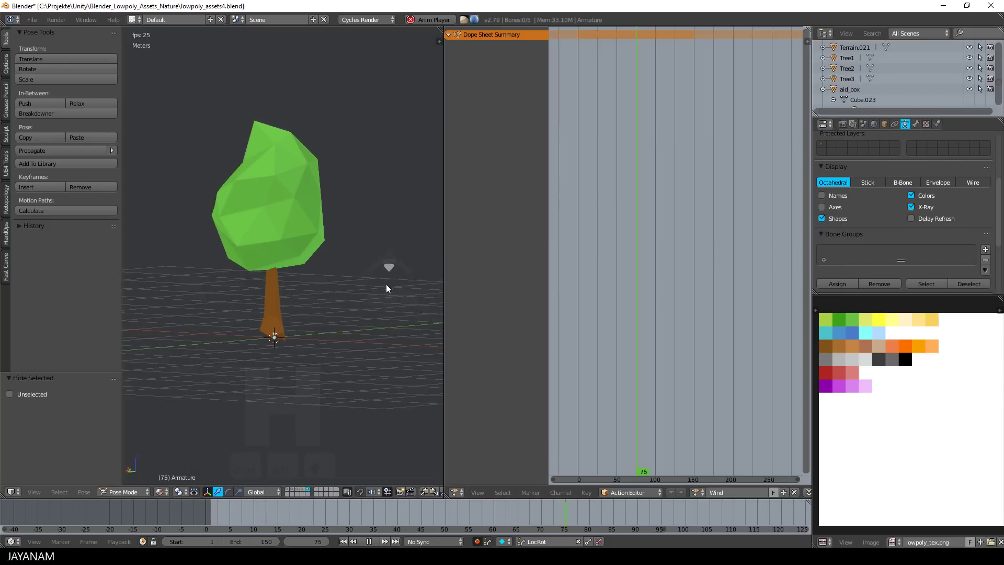
scroll(360, 300, "up", 2)
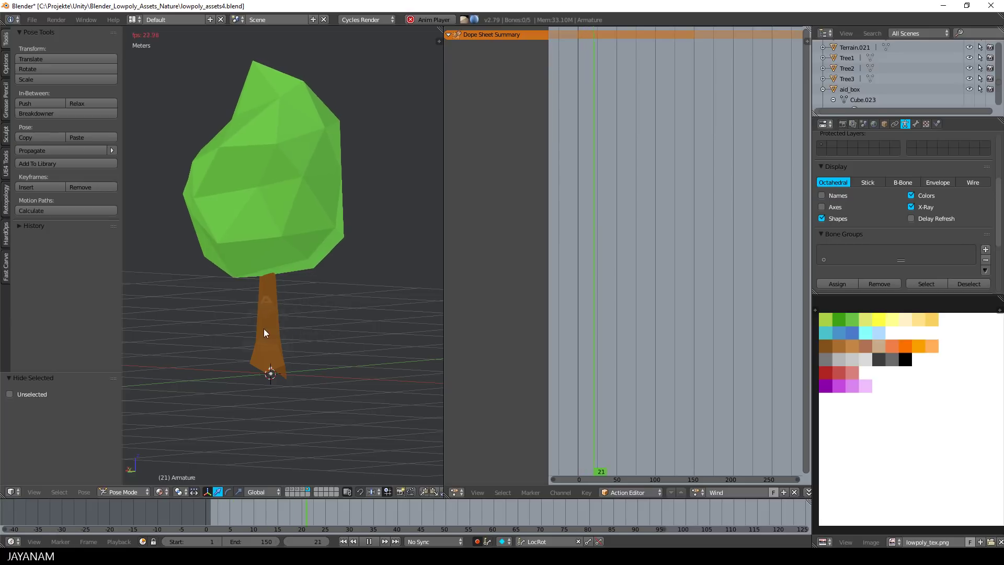
middle_click_drag(244, 331, 396, 326)
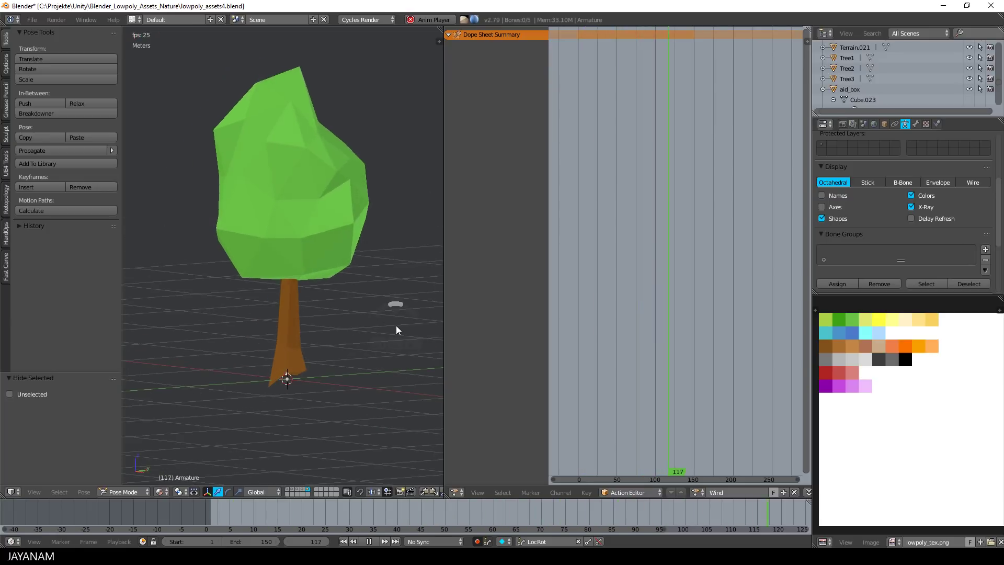